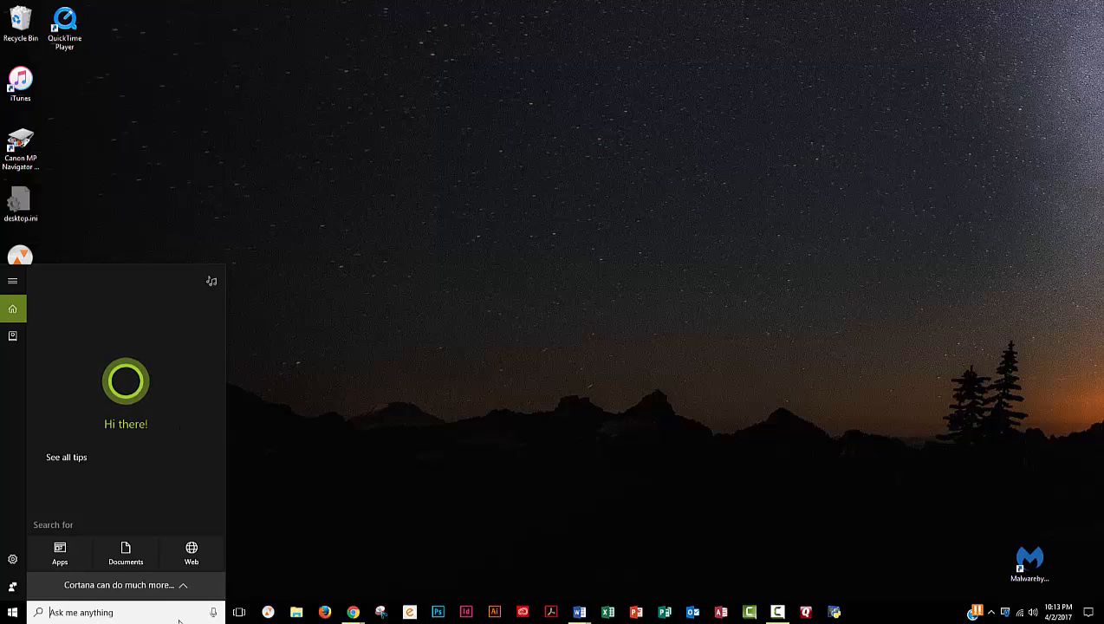
pyautogui.write('Access')
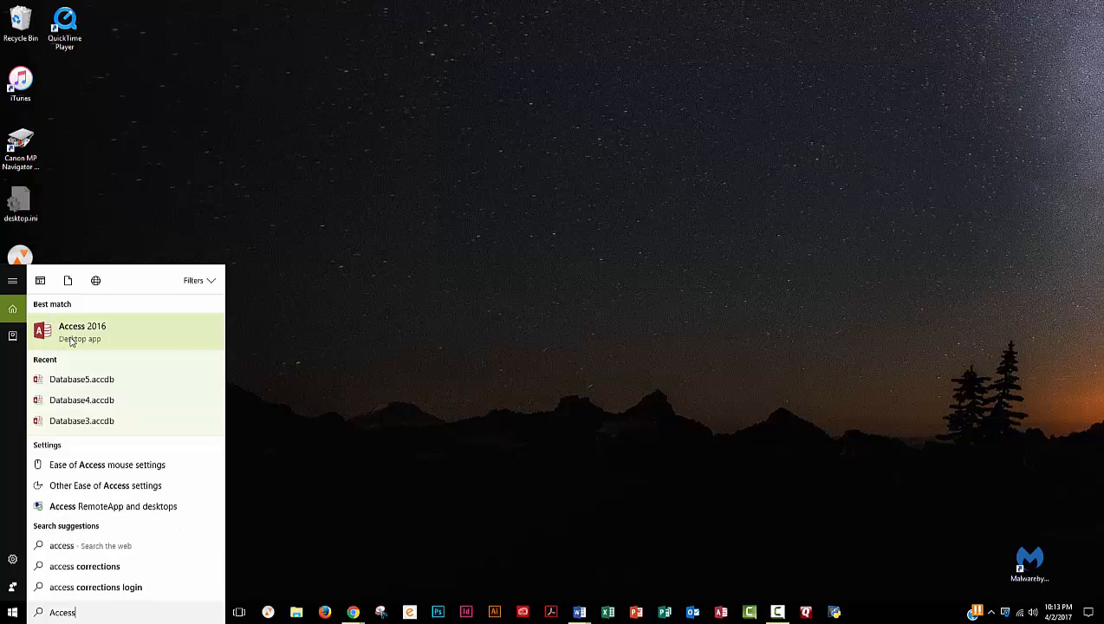
pyautogui.click(287, 403)
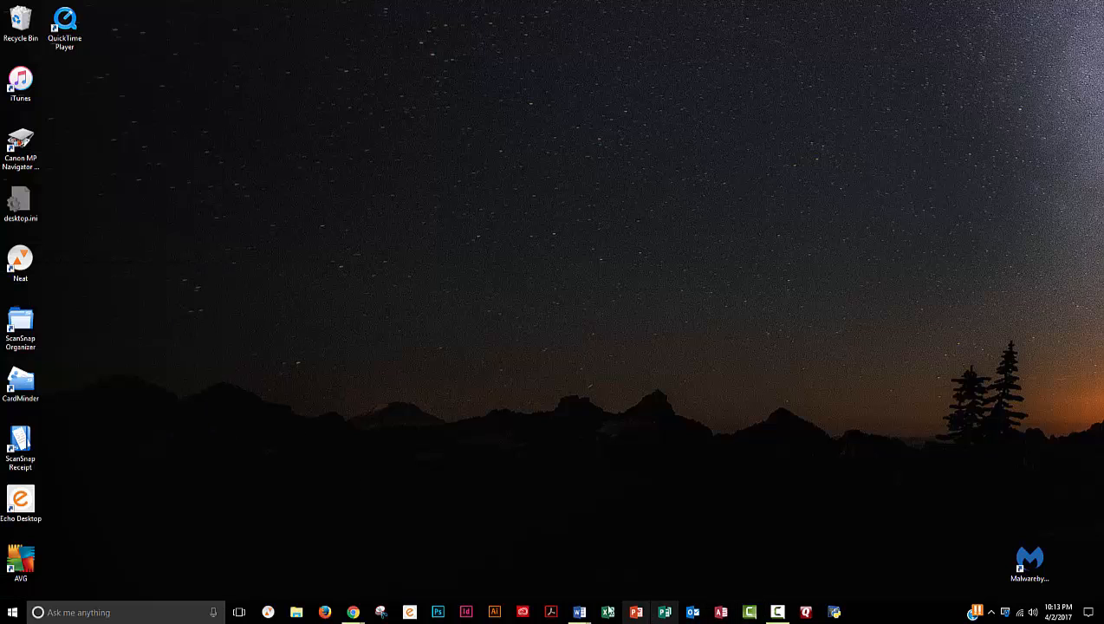
pyautogui.click(636, 612)
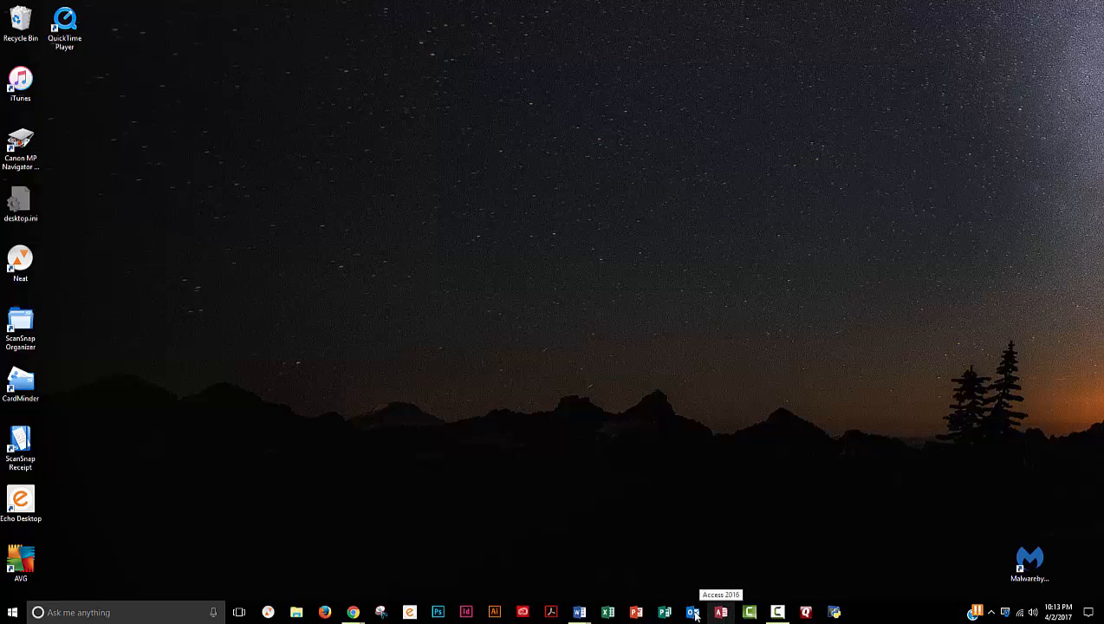
# Search the computer for Access and launch Access 2016.
pyautogui.click(182, 607)
pyautogui.write('access')
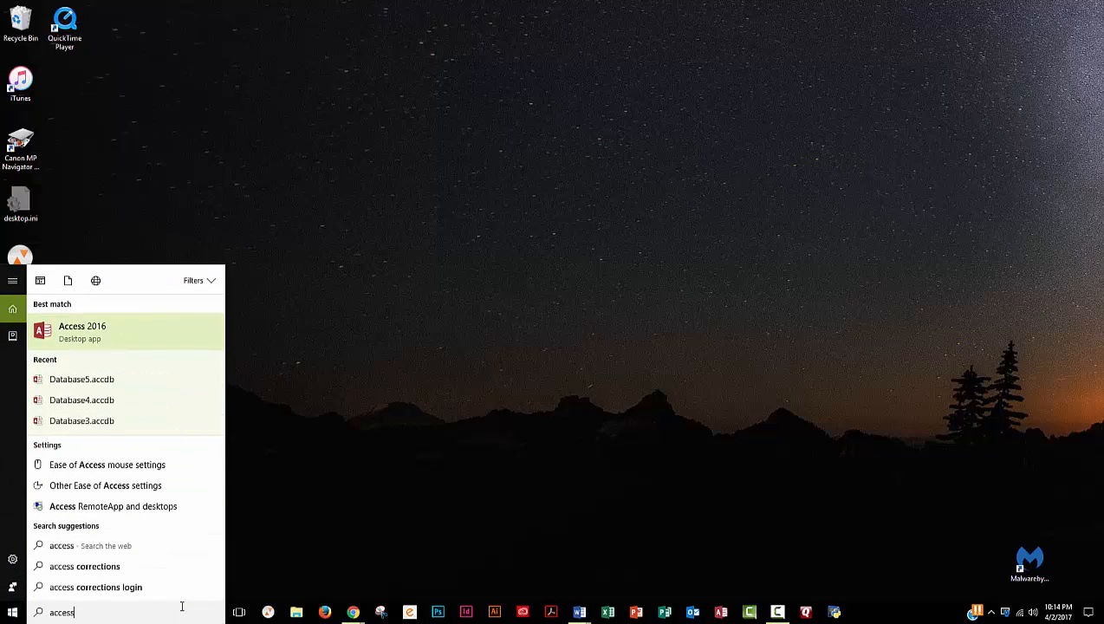
pyautogui.click(137, 325)
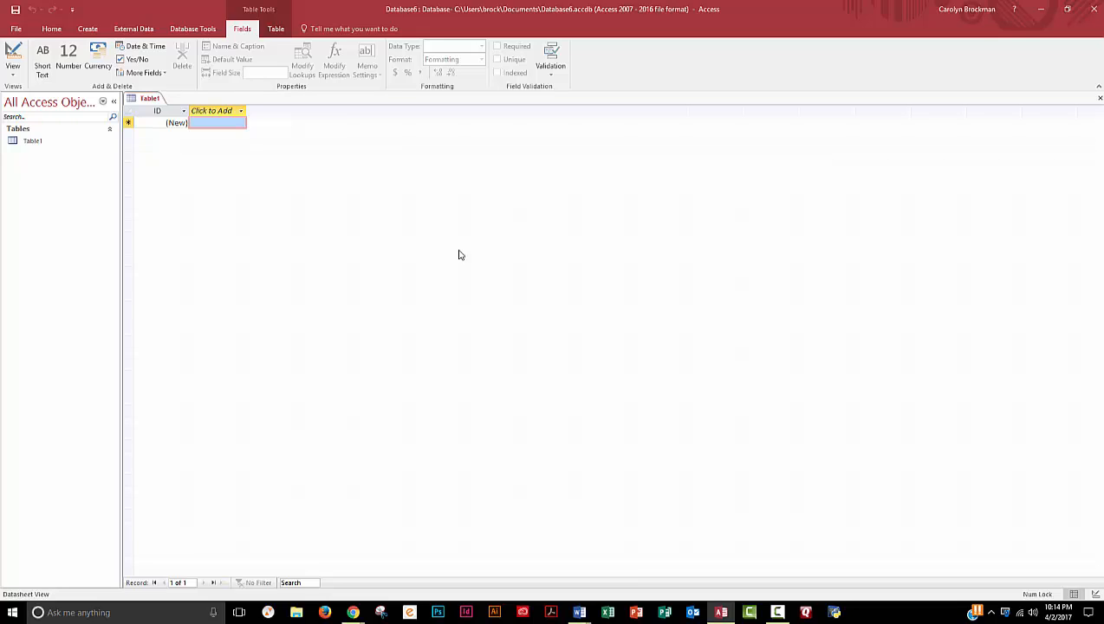
# Add two Short Text fields to Table1, named Last Name and First Name.
pyautogui.click(241, 112)
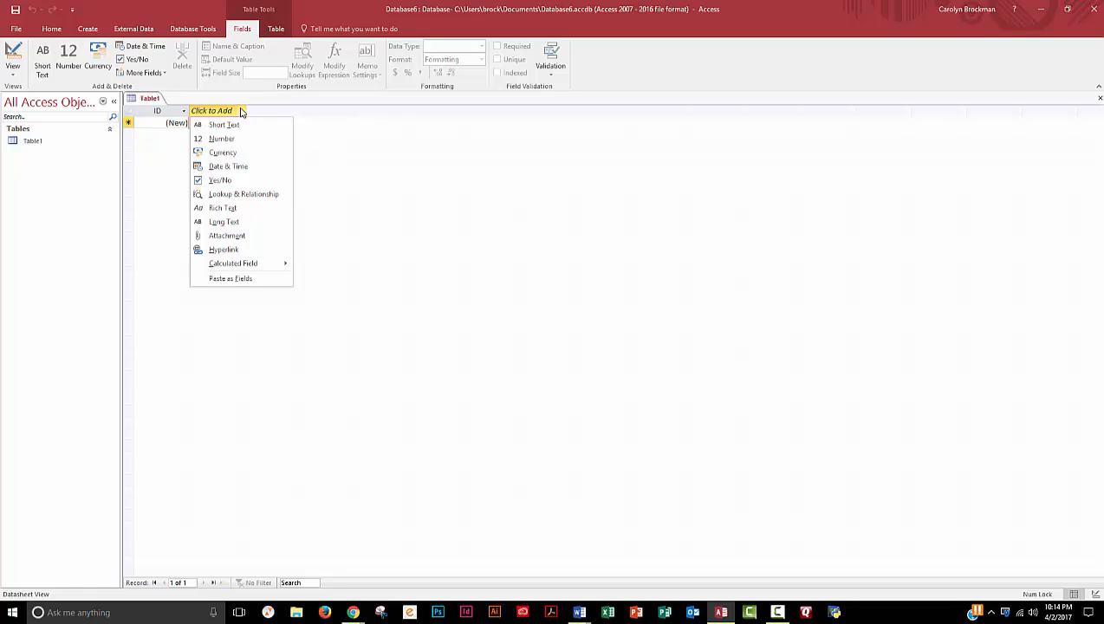
pyautogui.click(223, 125)
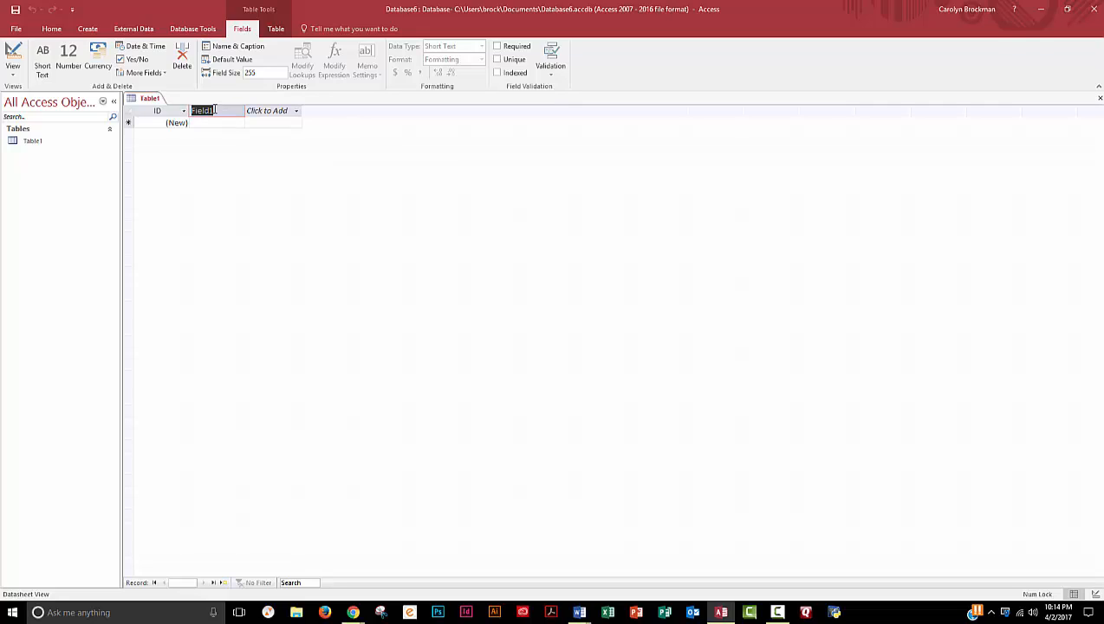
pyautogui.write('Last Name')
pyautogui.click(295, 113)
pyautogui.click(287, 128)
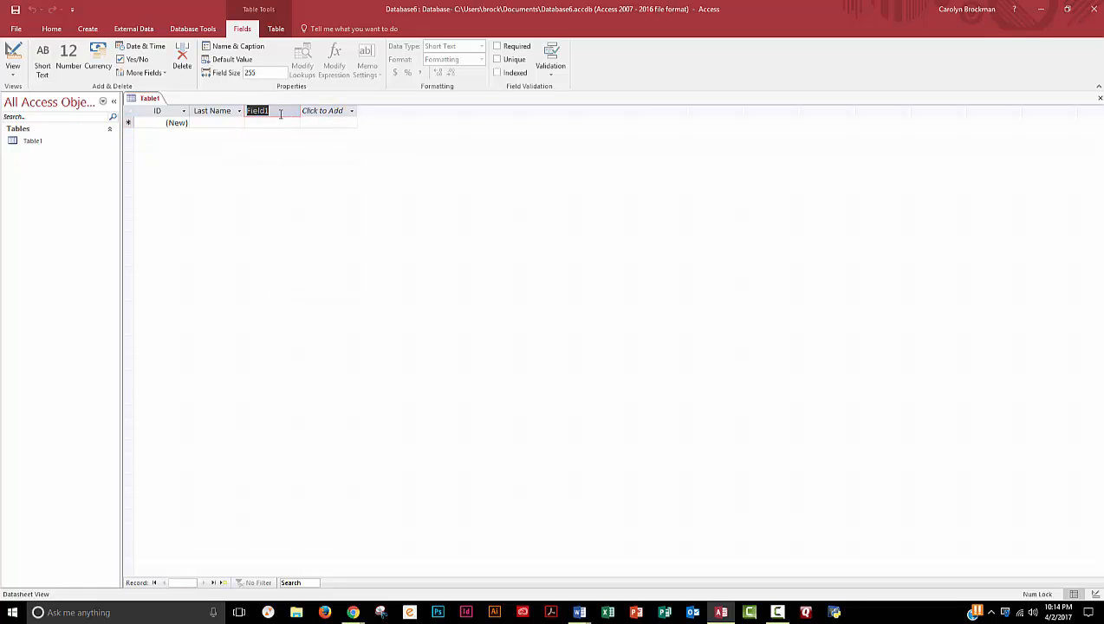
pyautogui.write('First Name')
# Add two more Short Text fields after First Name, named Street Address and City.
pyautogui.click(352, 117)
pyautogui.click(349, 126)
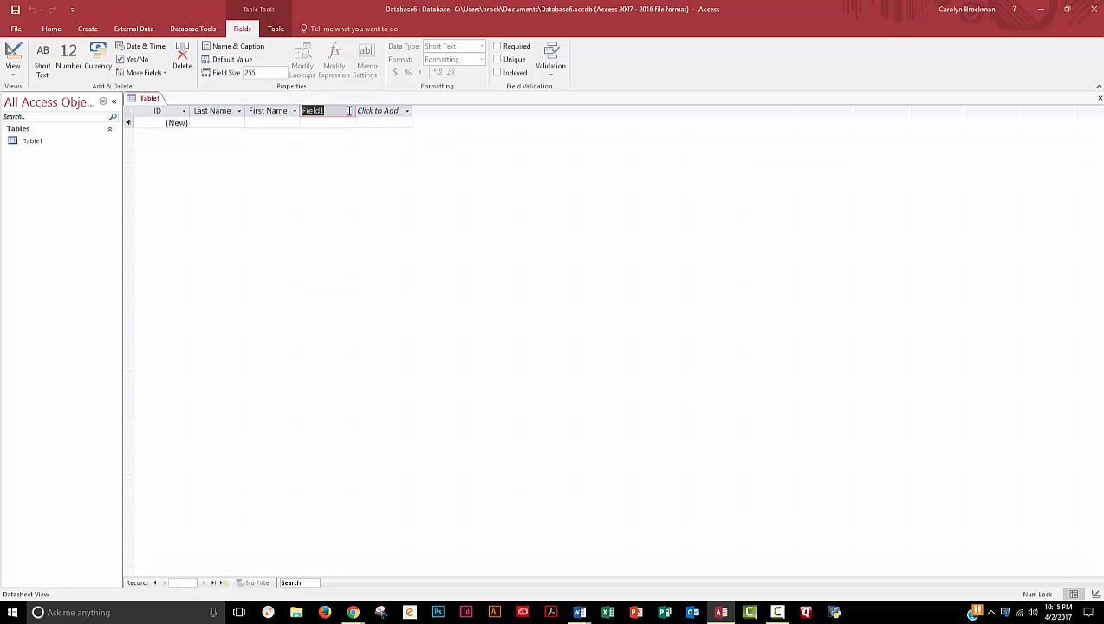
pyautogui.write('s')
pyautogui.write('Street Ad')
pyautogui.write('dress')
pyautogui.click(383, 113)
pyautogui.click(404, 123)
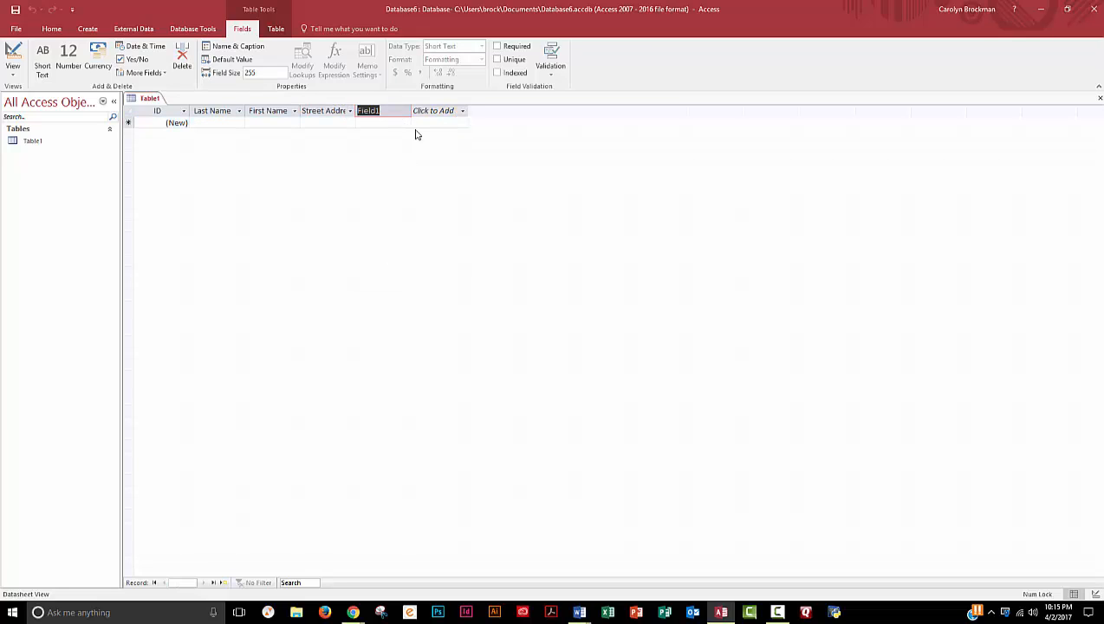
pyautogui.write('City')
pyautogui.press('Return')
pyautogui.press('Escape')
# Add Short Text fields for State and Phone Number after the City field.
pyautogui.click(454, 111)
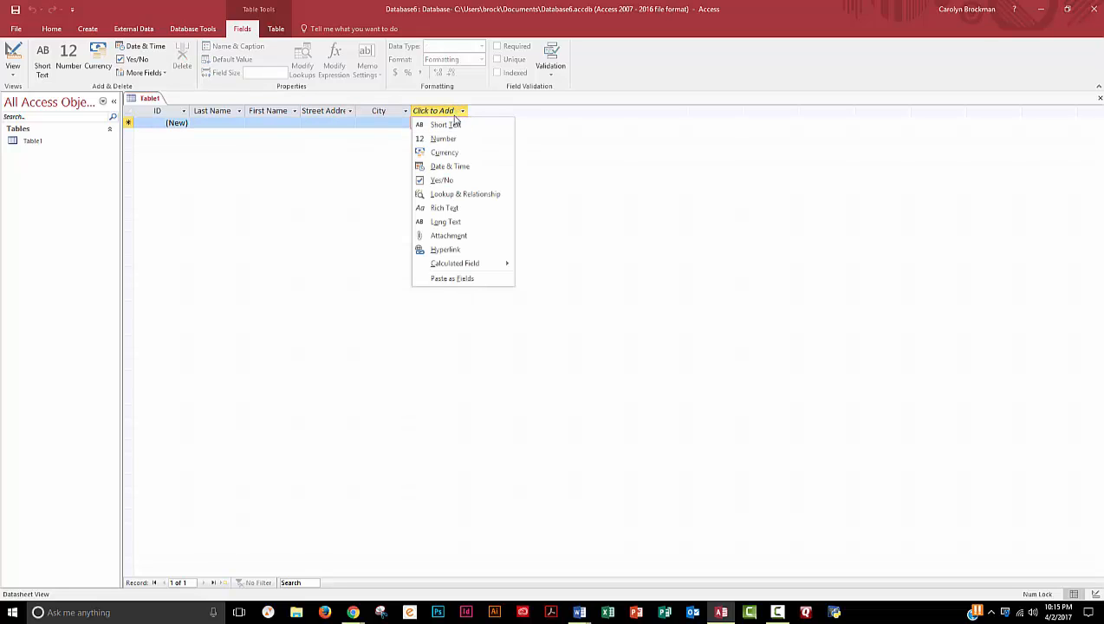
pyautogui.click(451, 125)
pyautogui.write('State')
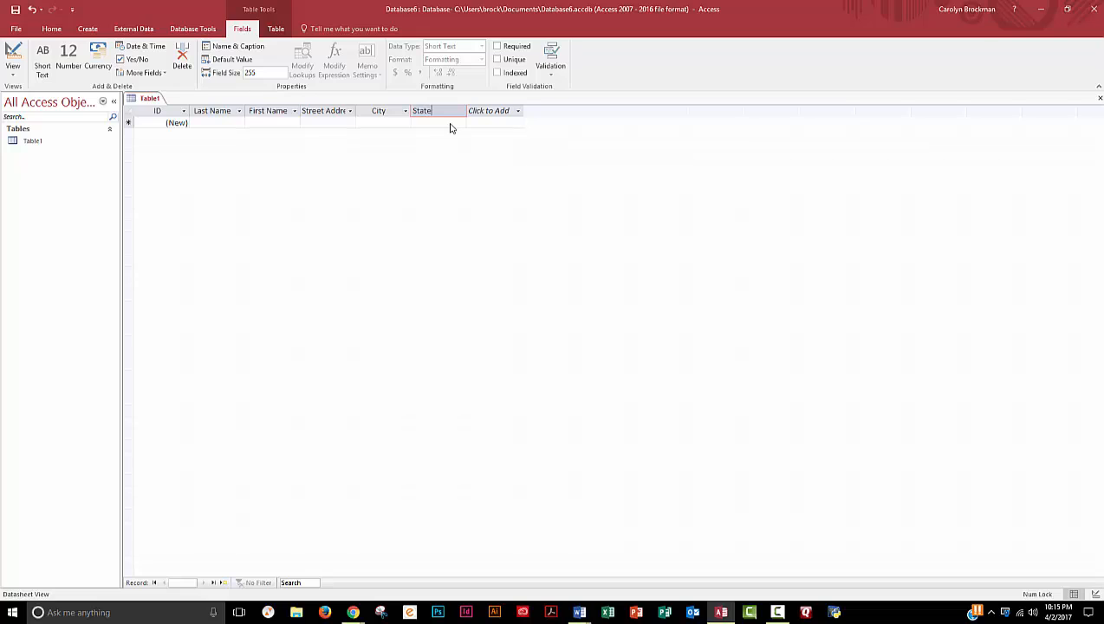
pyautogui.click(483, 113)
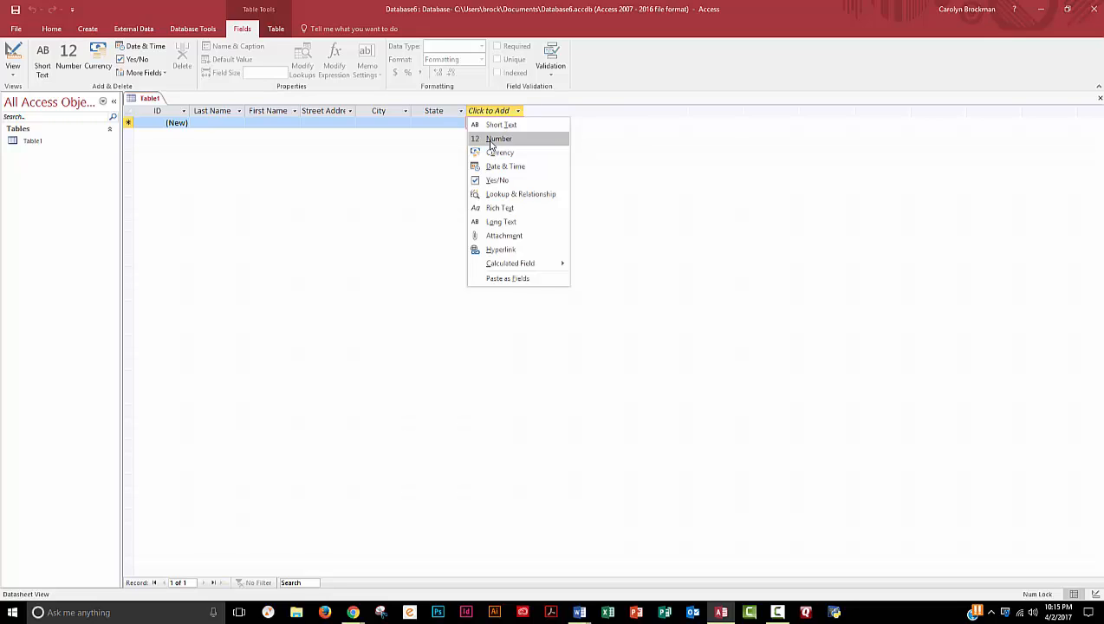
pyautogui.click(490, 125)
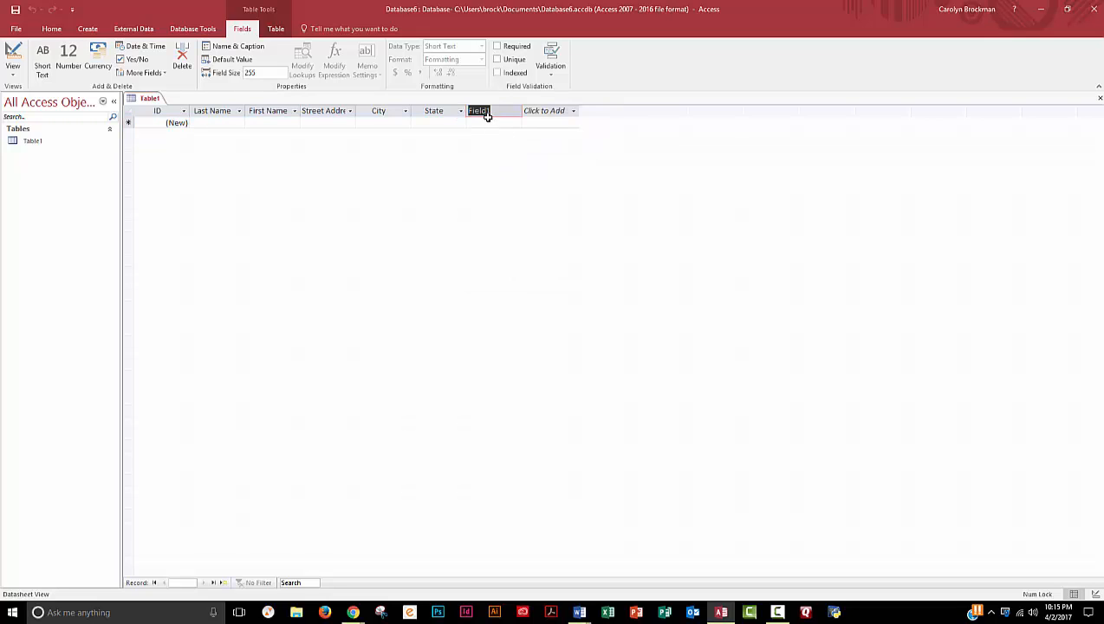
pyautogui.write('p')
pyautogui.write('hone')
pyautogui.write(' Number')
# Add a Yes/No field named current after the phone number field.
pyautogui.click(573, 112)
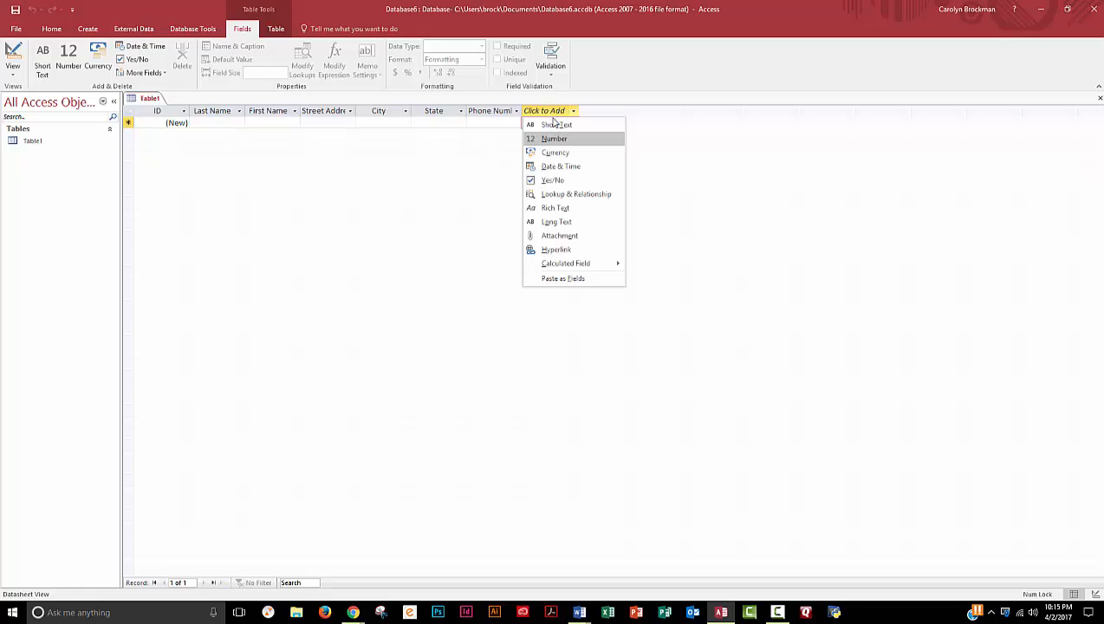
pyautogui.click(559, 180)
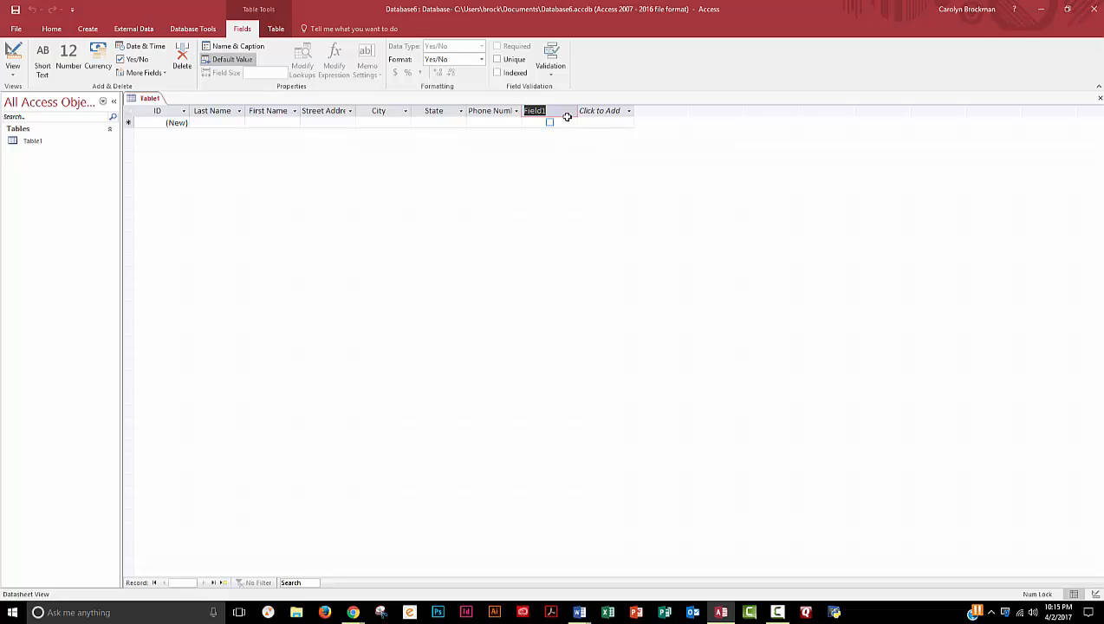
pyautogui.write('current')
# Start the first record by filling in the contact's last name and first name.
pyautogui.click(219, 122)
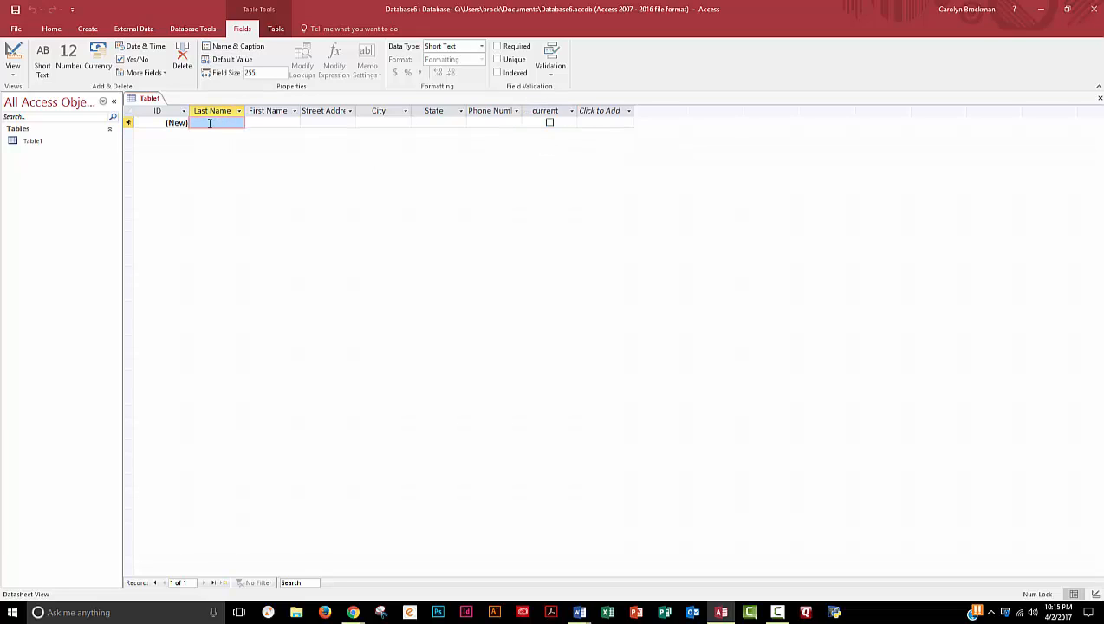
pyautogui.write('Smith')
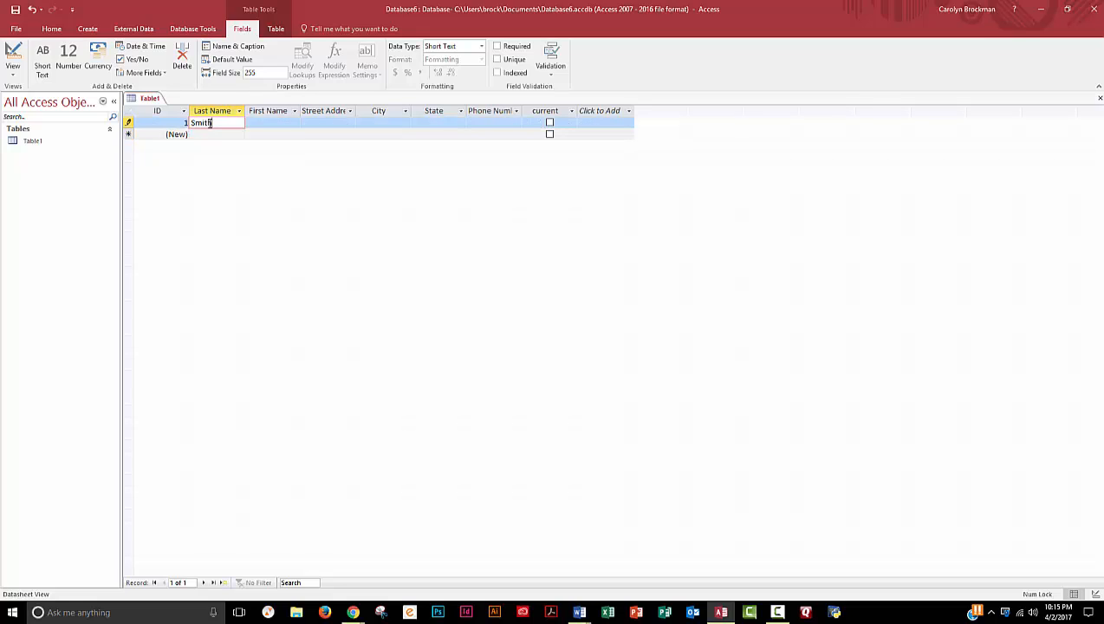
pyautogui.press('Tab')
pyautogui.write('John')
pyautogui.press('Tab')
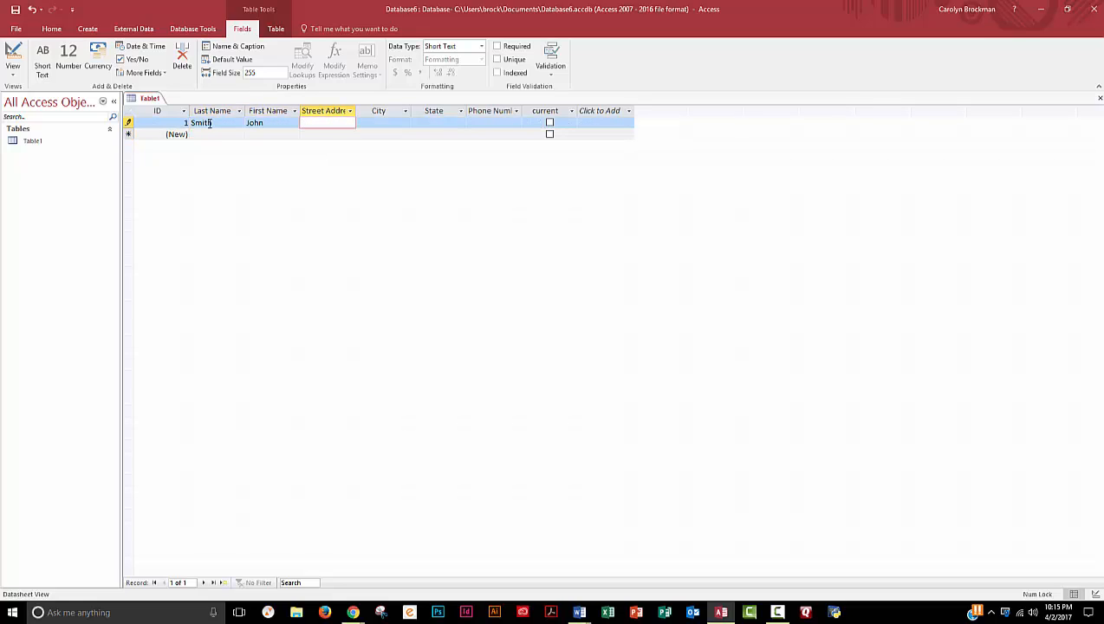
# Fill in the first record's street address, city and state.
pyautogui.write('111 North Main')
pyautogui.press('Tab')
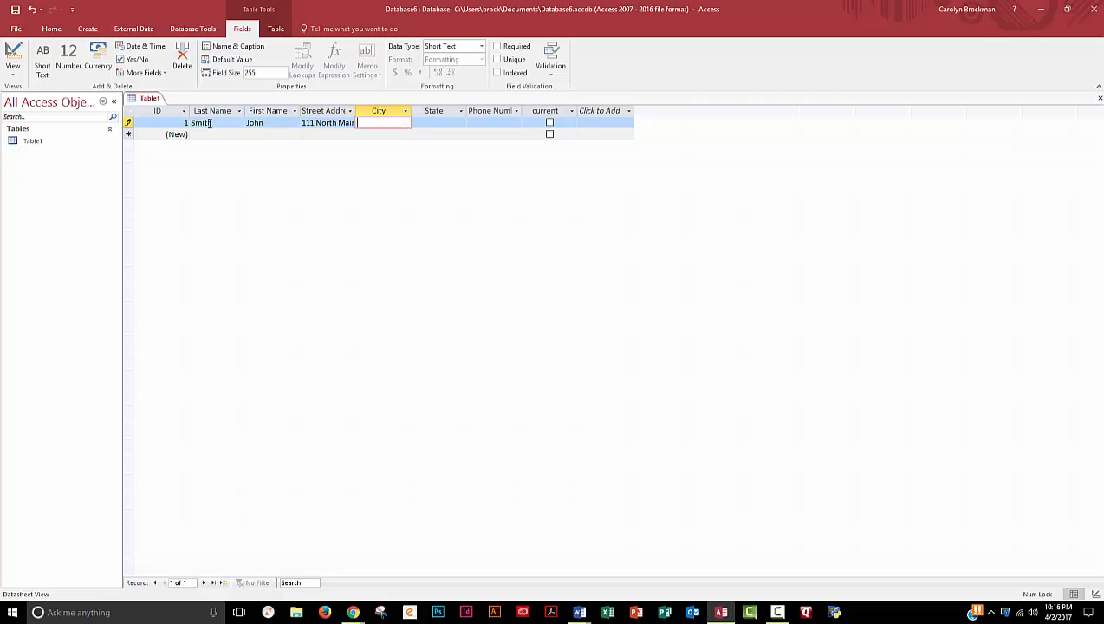
pyautogui.write('Odessa')
pyautogui.press('Tab')
pyautogui.write('K')
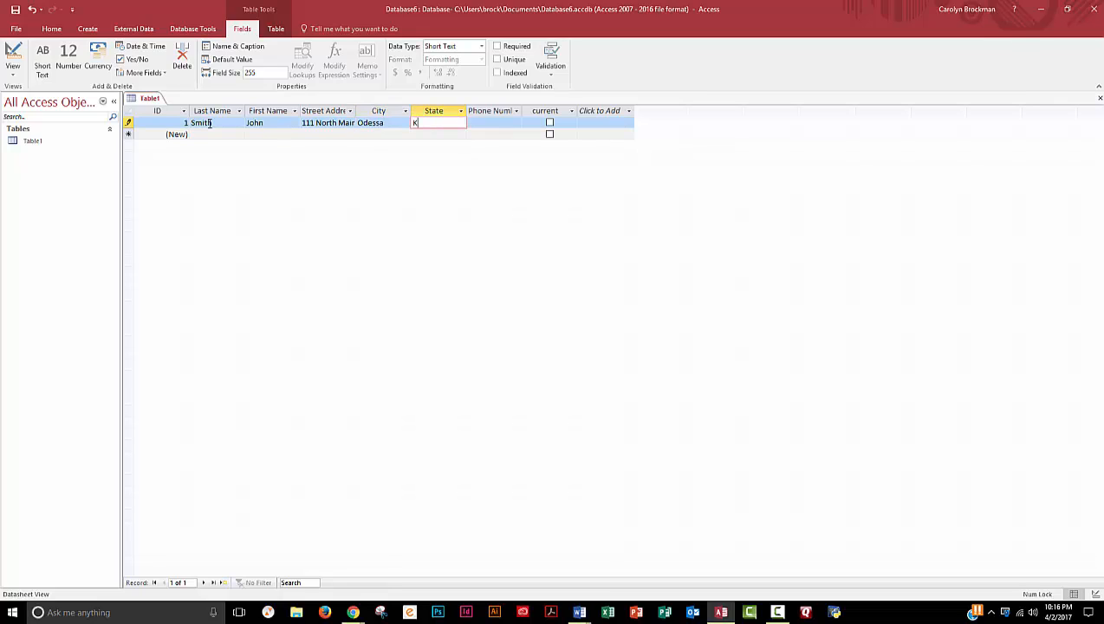
pyautogui.write('ansas')
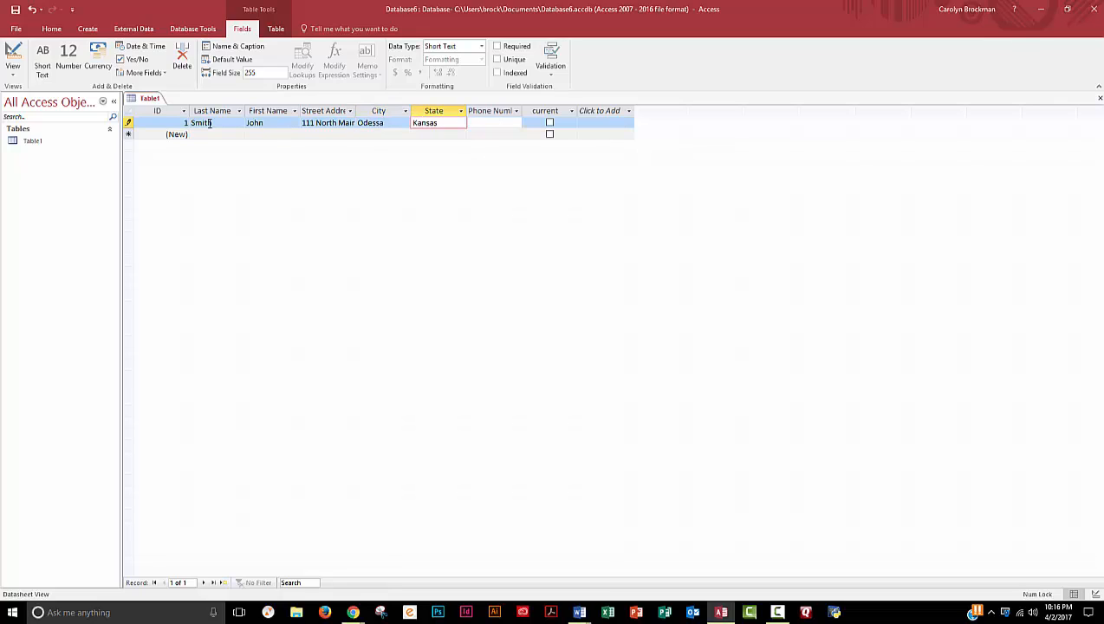
# Enter the contact's phone number with hyphens in the first record and mark the record as current.
pyautogui.press('Tab')
pyautogui.write('555/555')
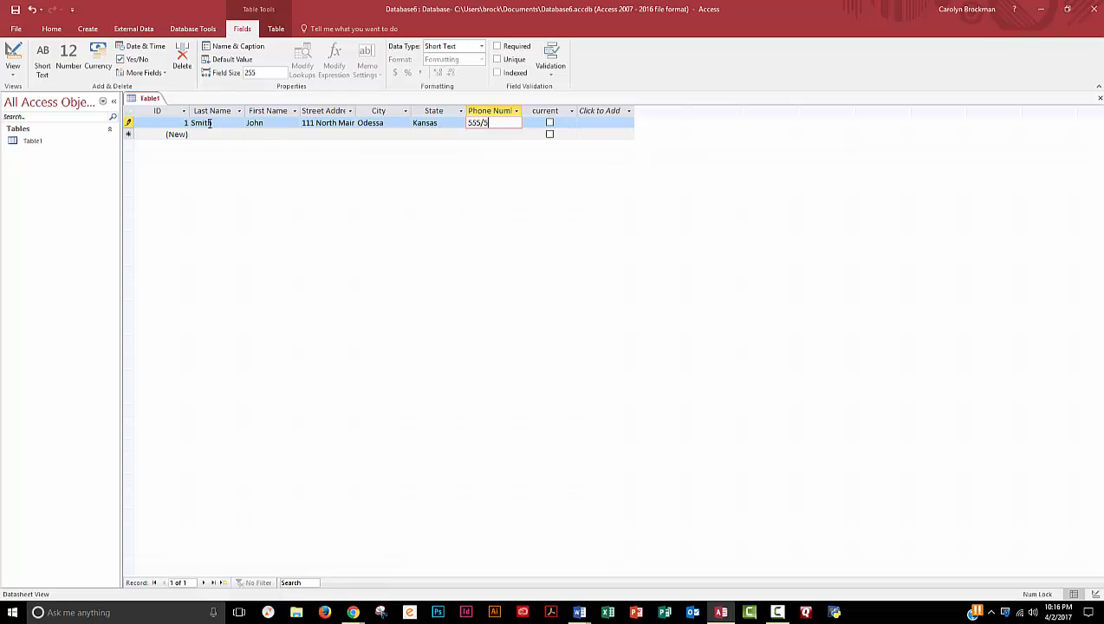
pyautogui.press('BackSpace')
pyautogui.press('BackSpace')
pyautogui.press('BackSpace')
pyautogui.press('BackSpace')
pyautogui.write('-555-5555')
pyautogui.press('Tab')
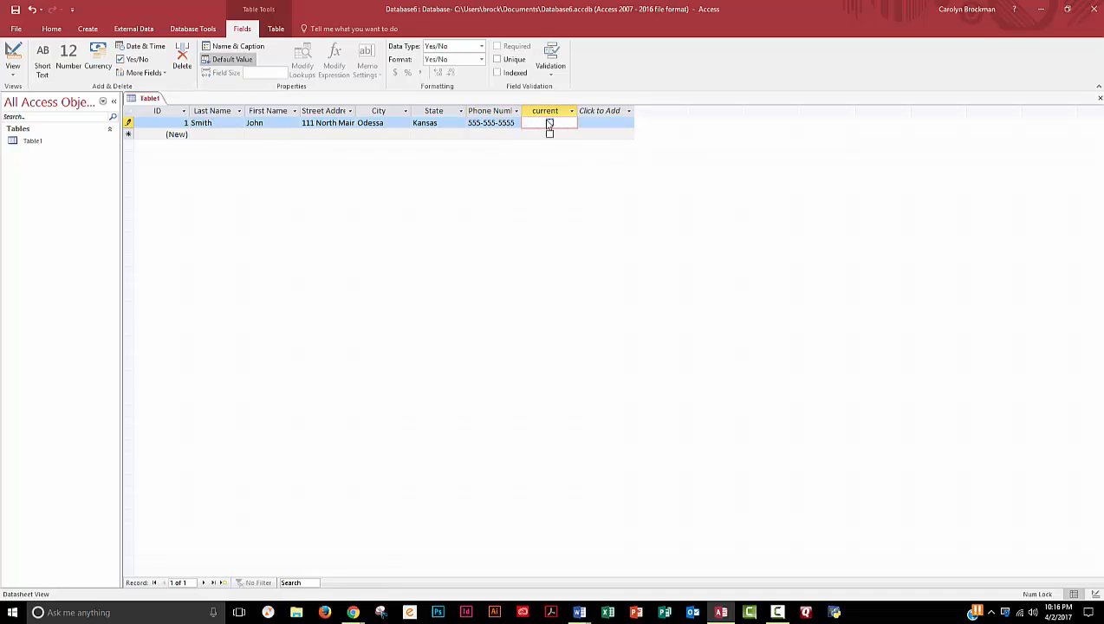
pyautogui.click(550, 122)
pyautogui.press('Tab')
# Start the second record with the contact's last name and first name.
pyautogui.click(199, 135)
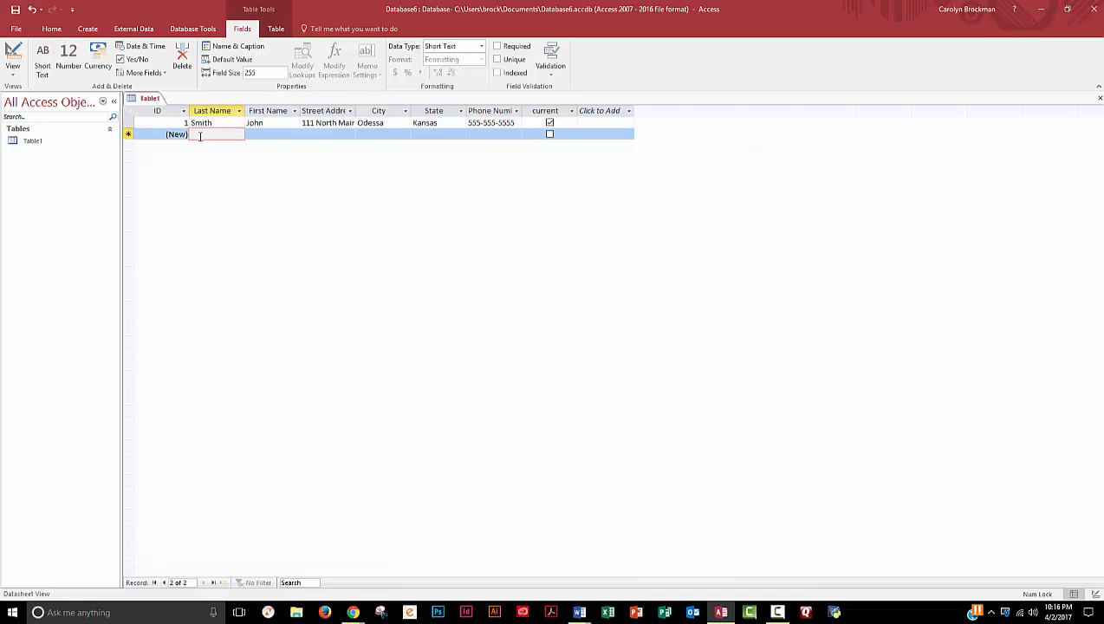
pyautogui.write('Doe')
pyautogui.press('Tab')
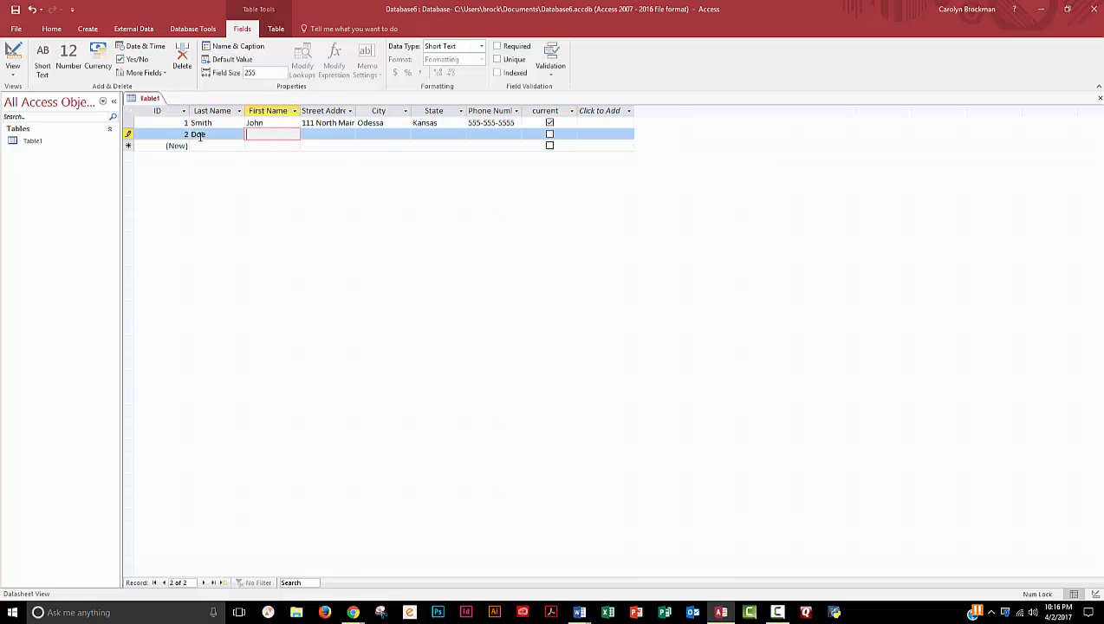
pyautogui.write('Jane')
pyautogui.press('Tab')
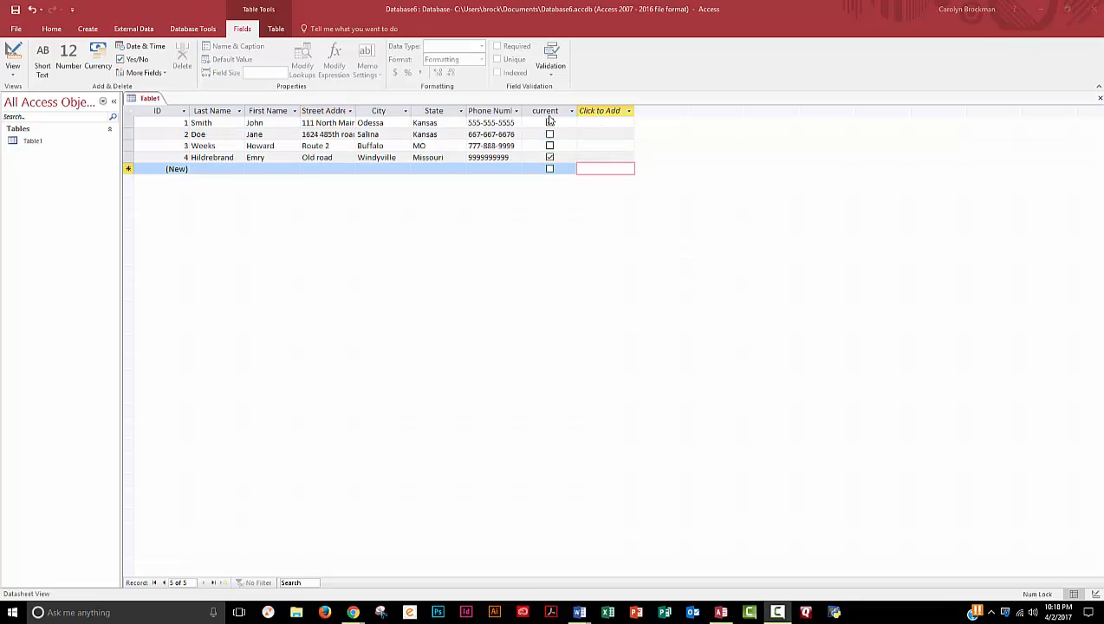
# Add a Short Text field named Notes after the current field.
pyautogui.click(628, 110)
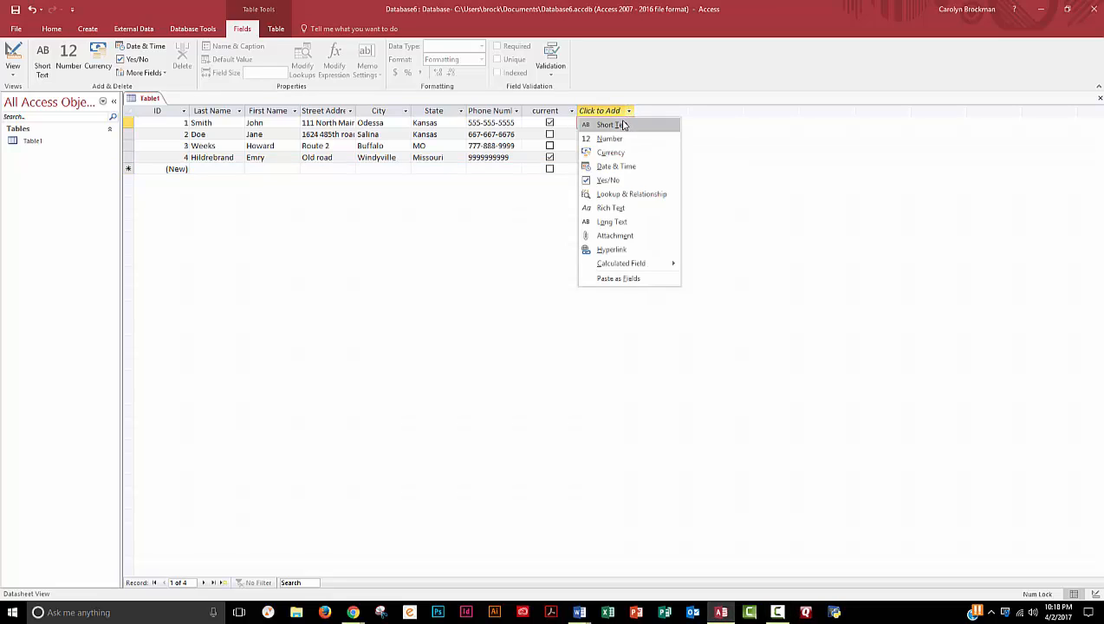
pyautogui.click(622, 125)
pyautogui.write('Notes')
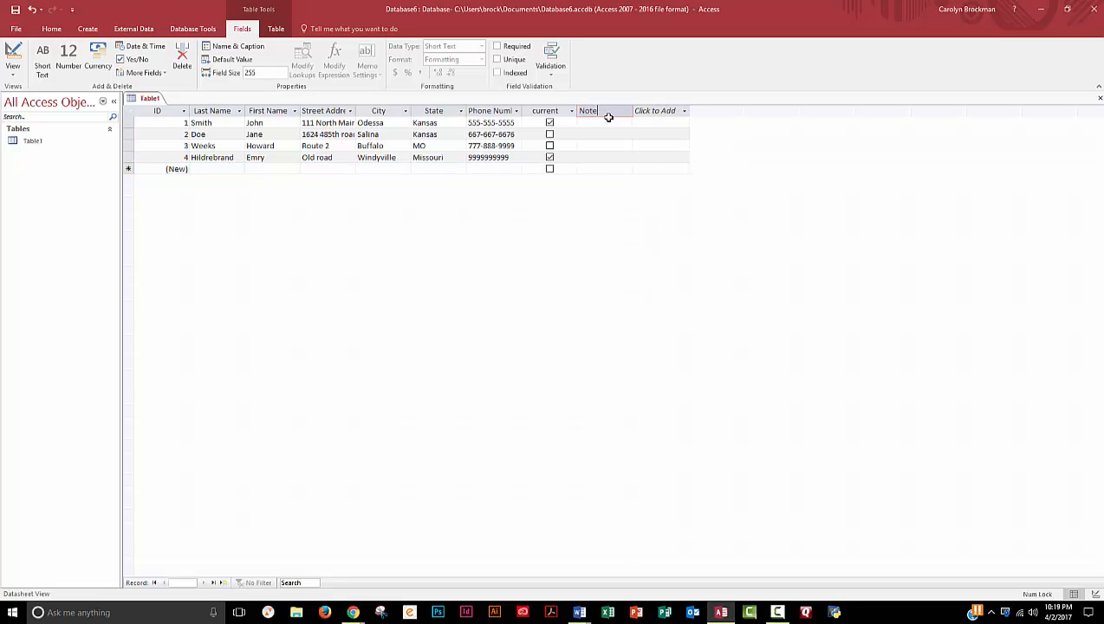
pyautogui.click(551, 125)
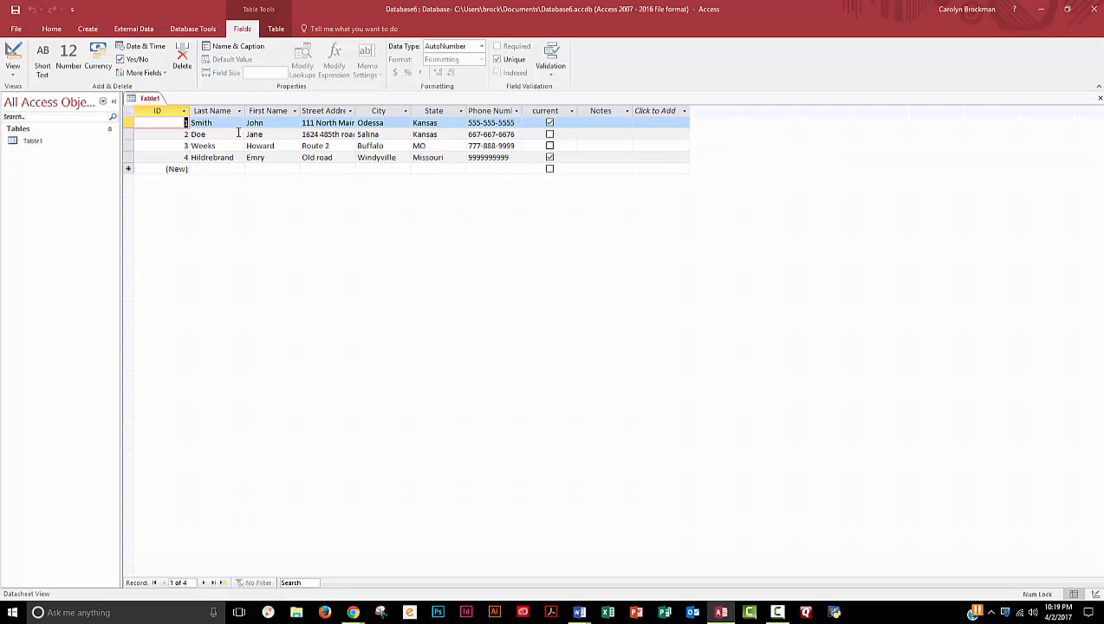
# Fill in the Notes for records 1 to 4 with Music, BBQ Meat, Wood/Decorations and supplies.
pyautogui.click(588, 123)
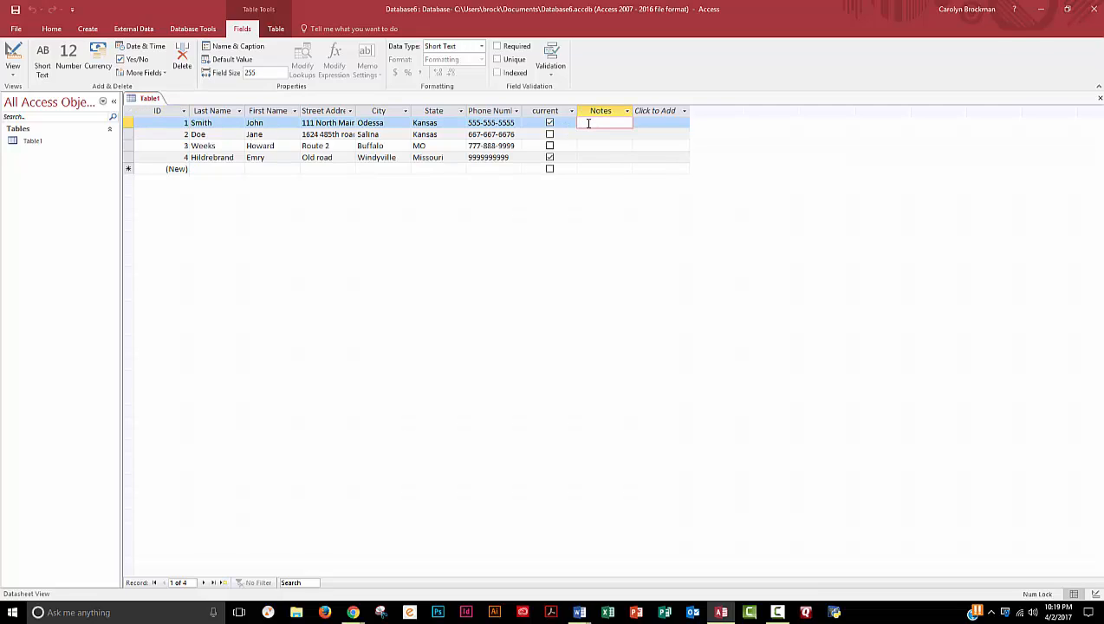
pyautogui.write('Music')
pyautogui.press('Down')
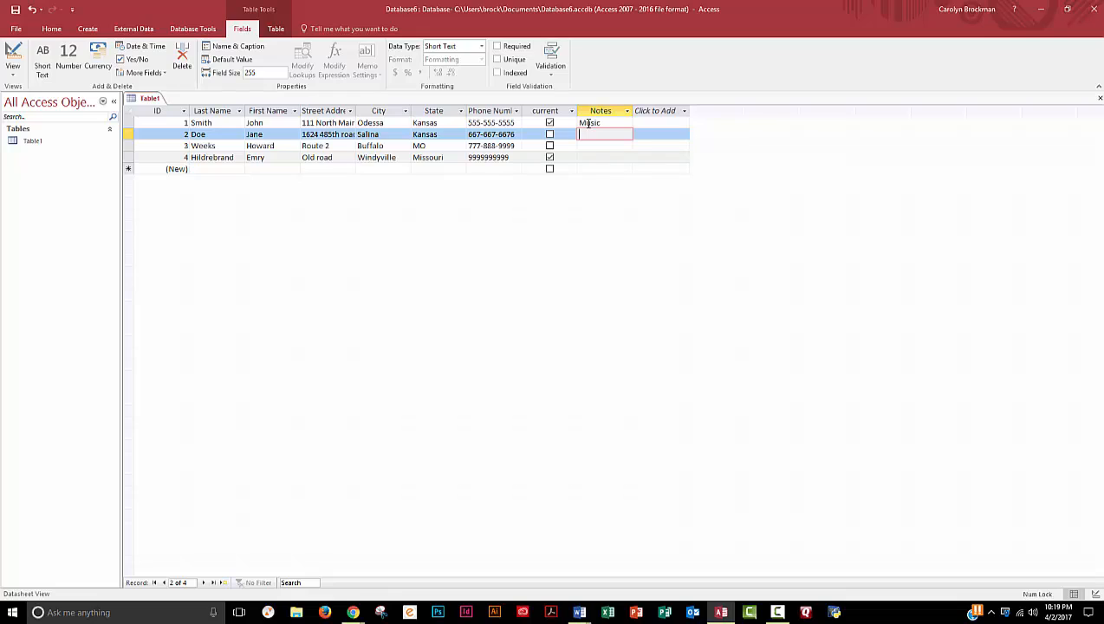
pyautogui.write('BBQ Meat')
pyautogui.press('Down')
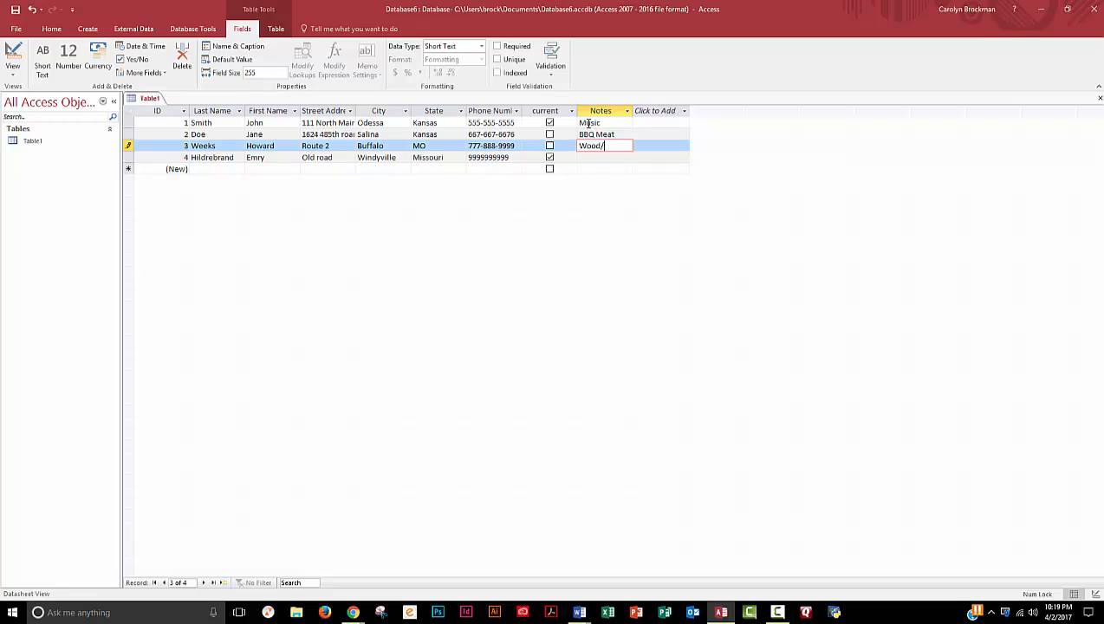
pyautogui.write('Decorations')
pyautogui.click(594, 157)
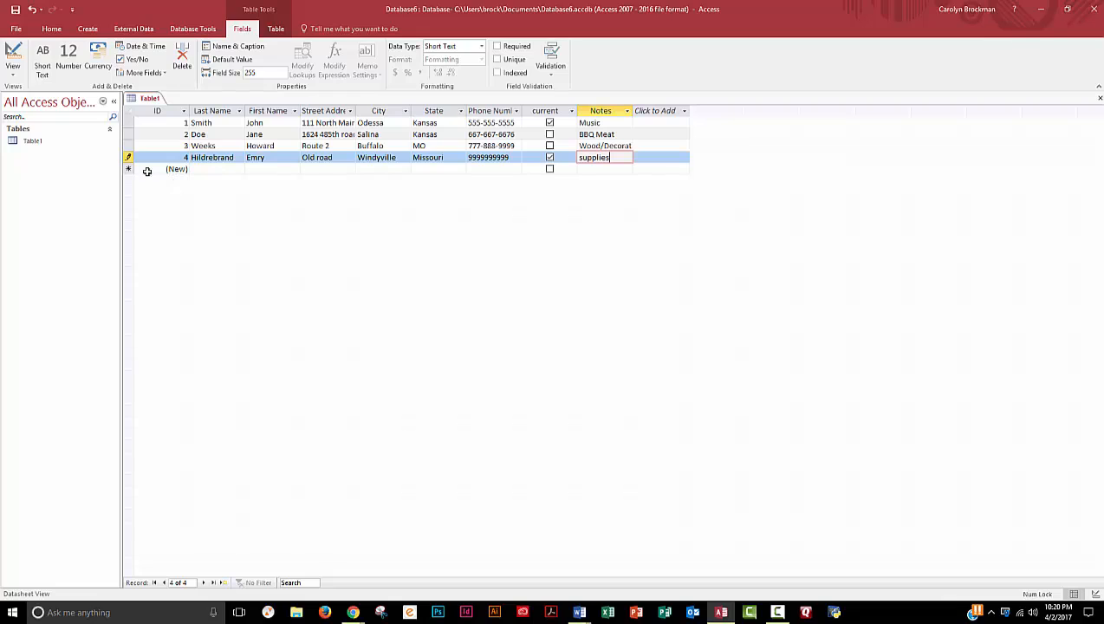
pyautogui.click(29, 147)
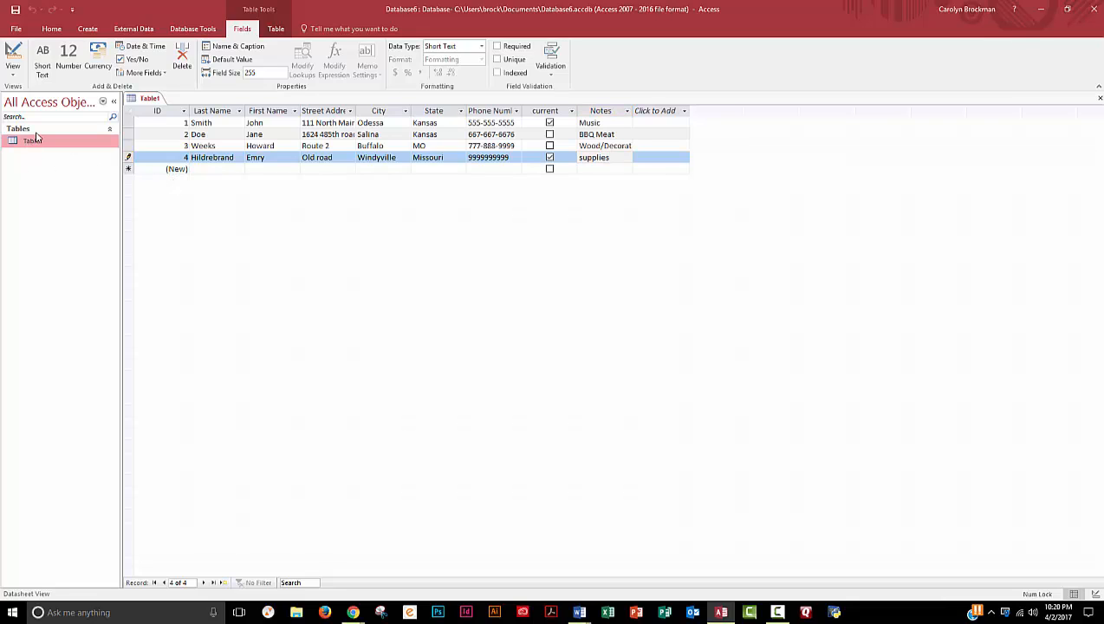
# Create a detail query titled Table1 Query with the Simple Query Wizard, including all fields of Table1, and open it.
pyautogui.click(87, 31)
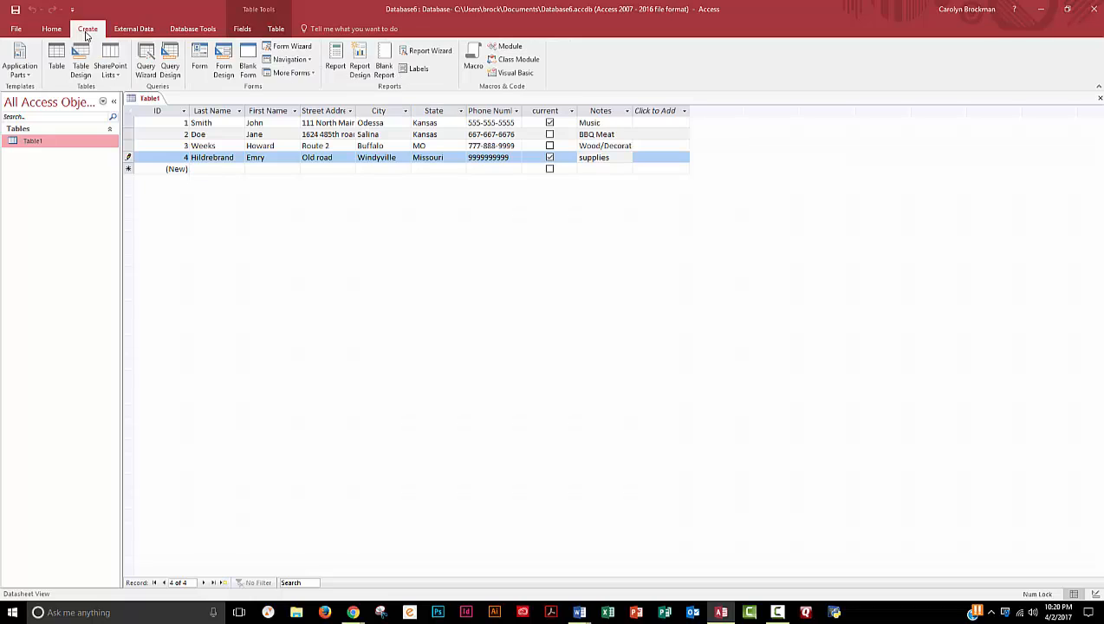
pyautogui.click(146, 68)
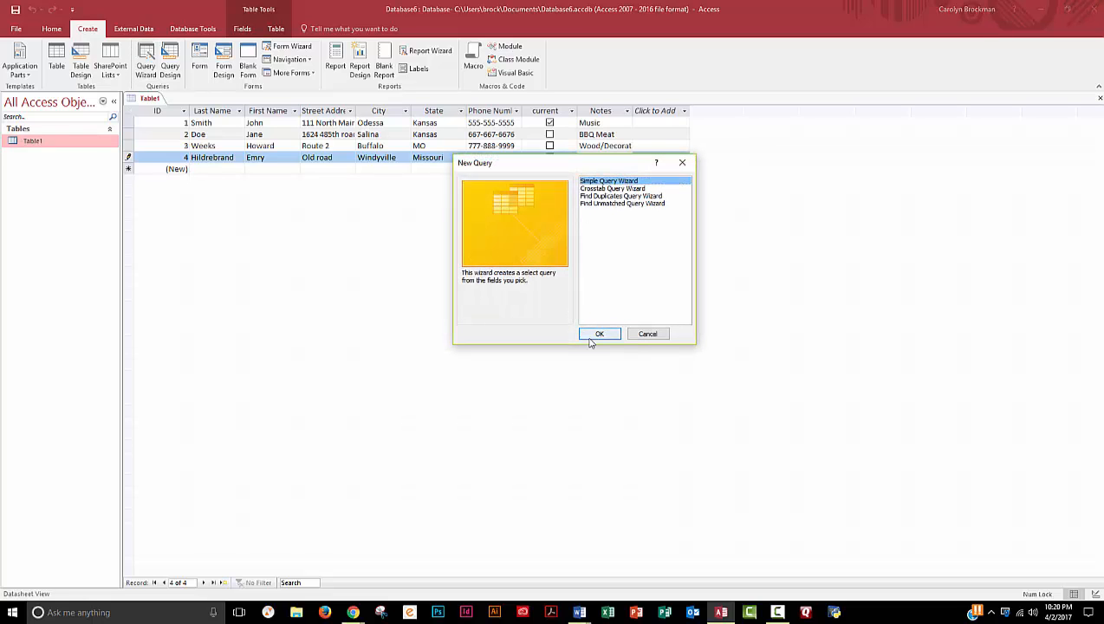
pyautogui.click(598, 334)
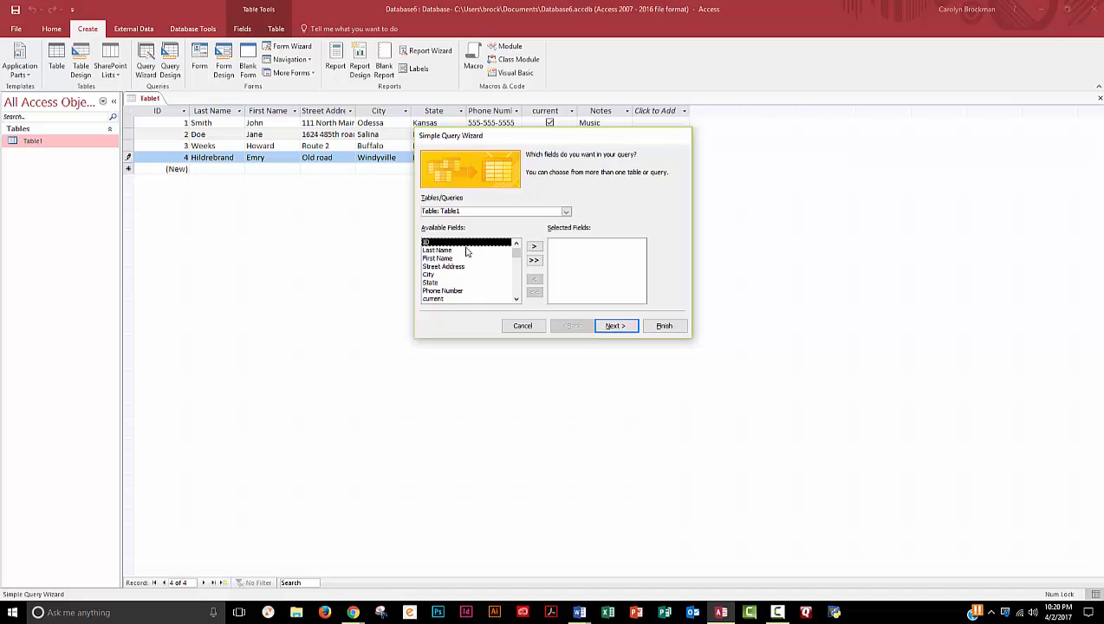
pyautogui.click(534, 260)
pyautogui.click(613, 325)
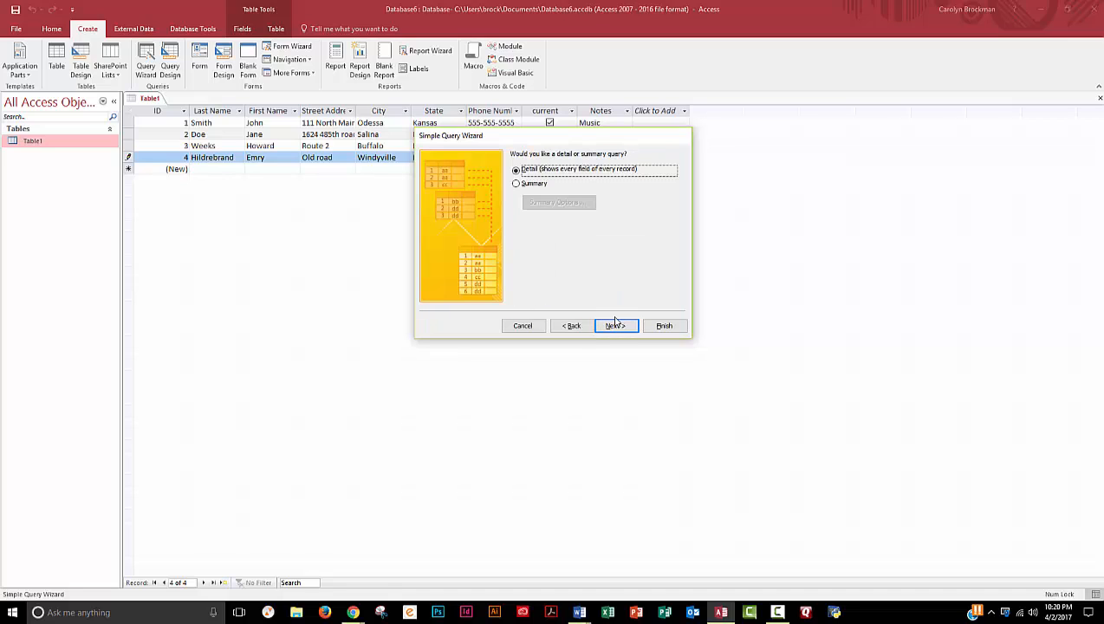
pyautogui.click(611, 326)
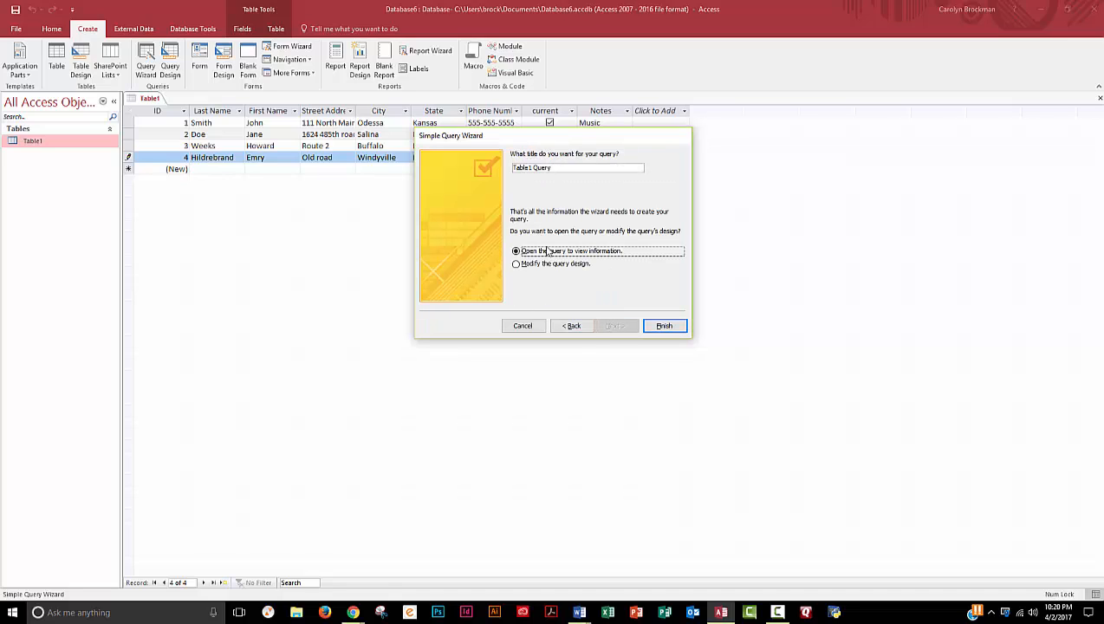
pyautogui.click(651, 327)
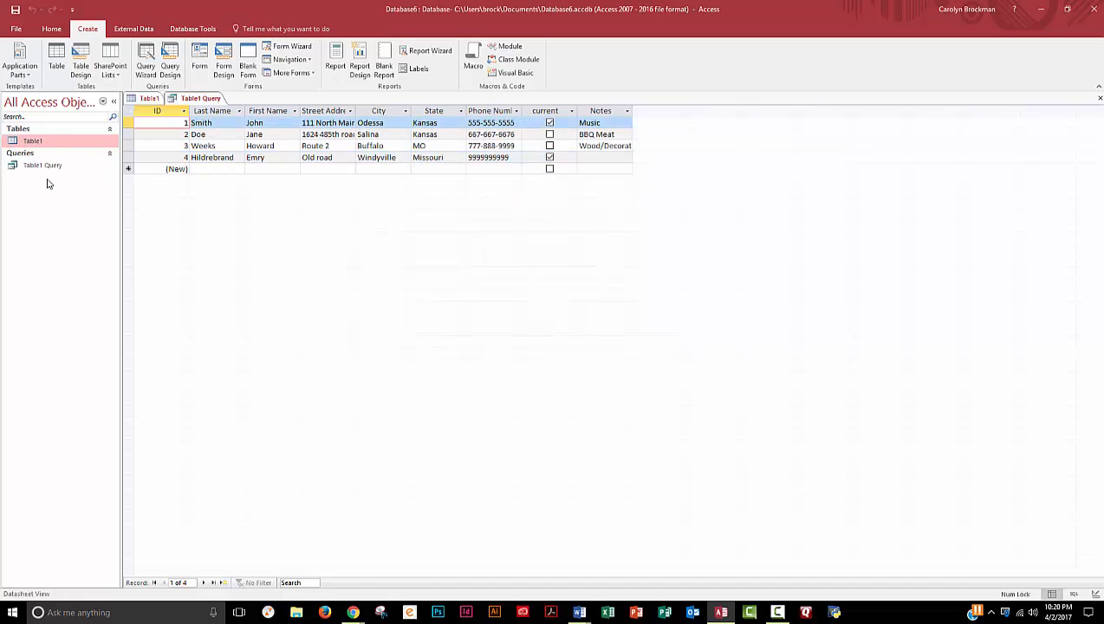
# Compare the records in Table1 with those in the new query's datasheet.
pyautogui.click(46, 164)
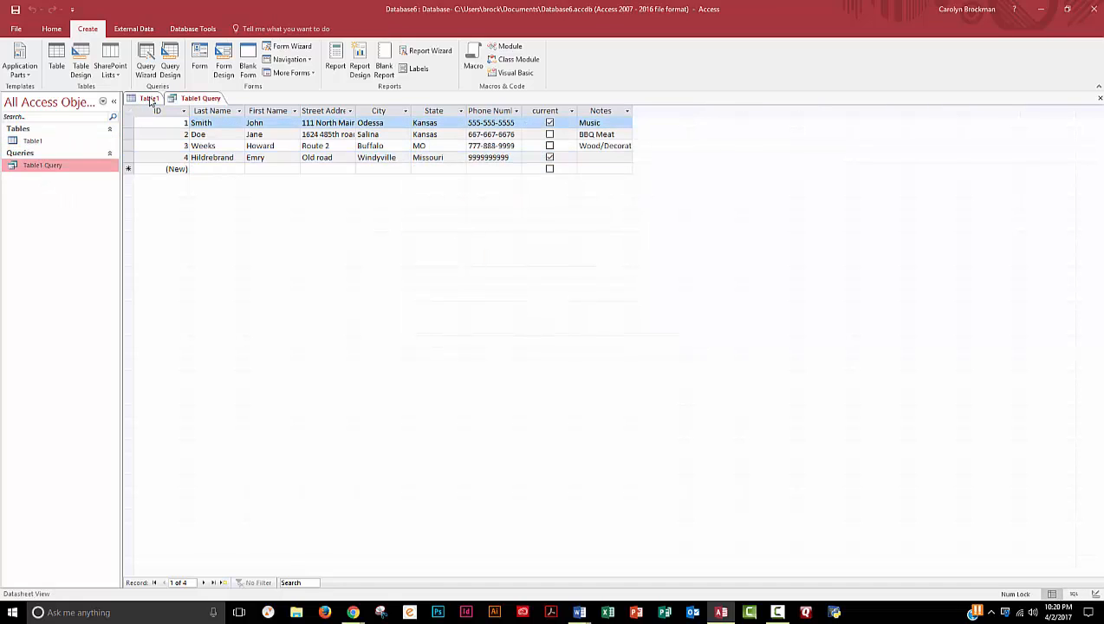
pyautogui.click(149, 98)
pyautogui.click(197, 99)
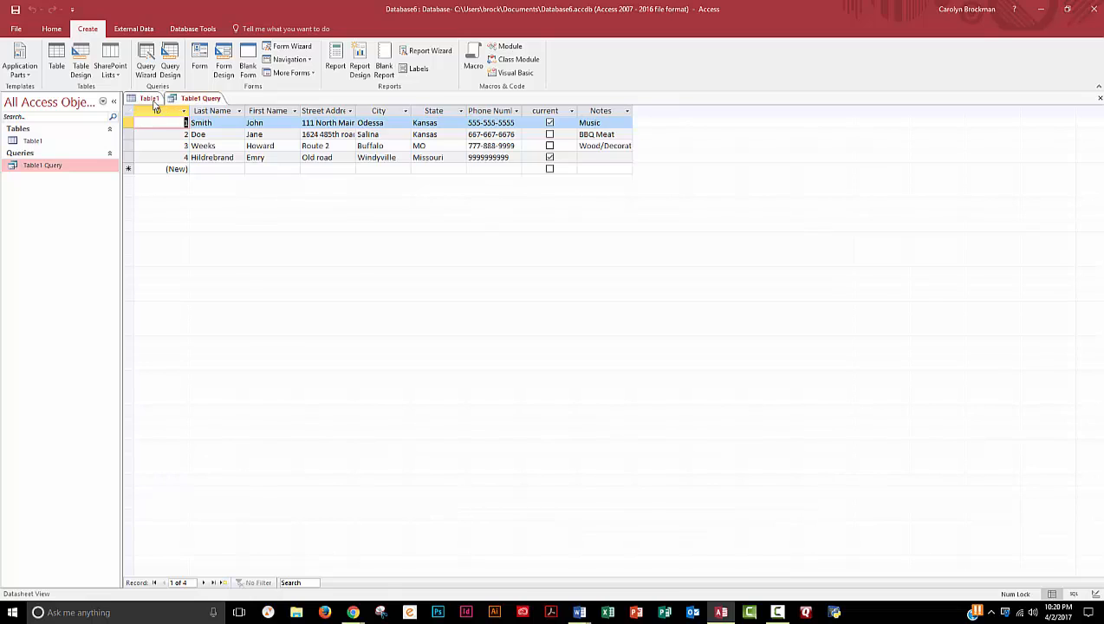
pyautogui.click(149, 98)
pyautogui.click(199, 98)
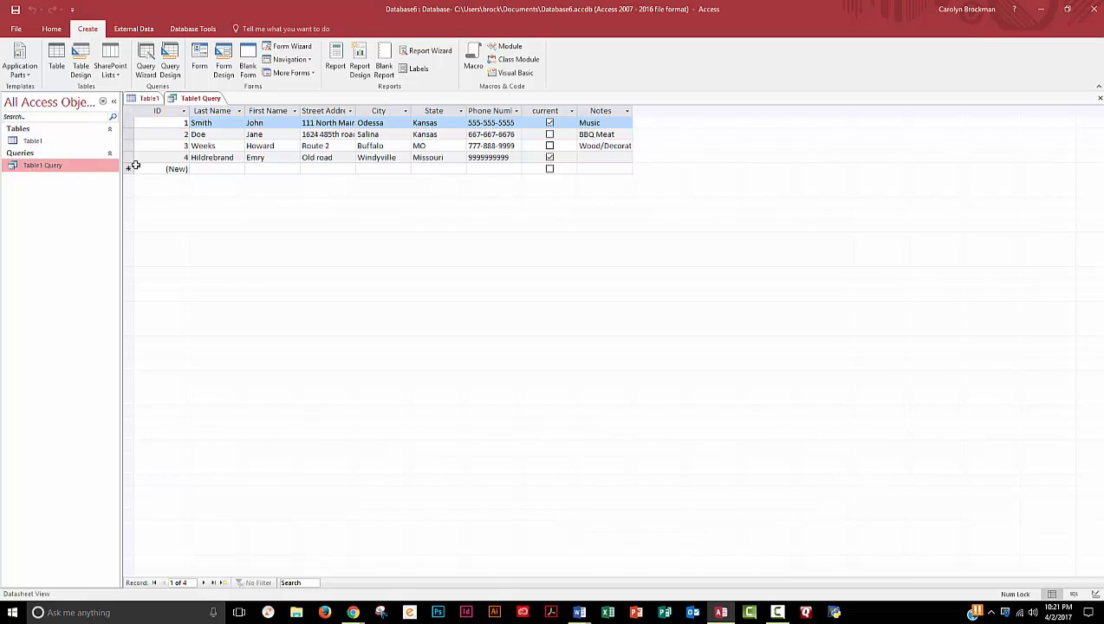
# Set the criteria of the query's State field to "Kansas" in Design View and run the query.
pyautogui.click(55, 31)
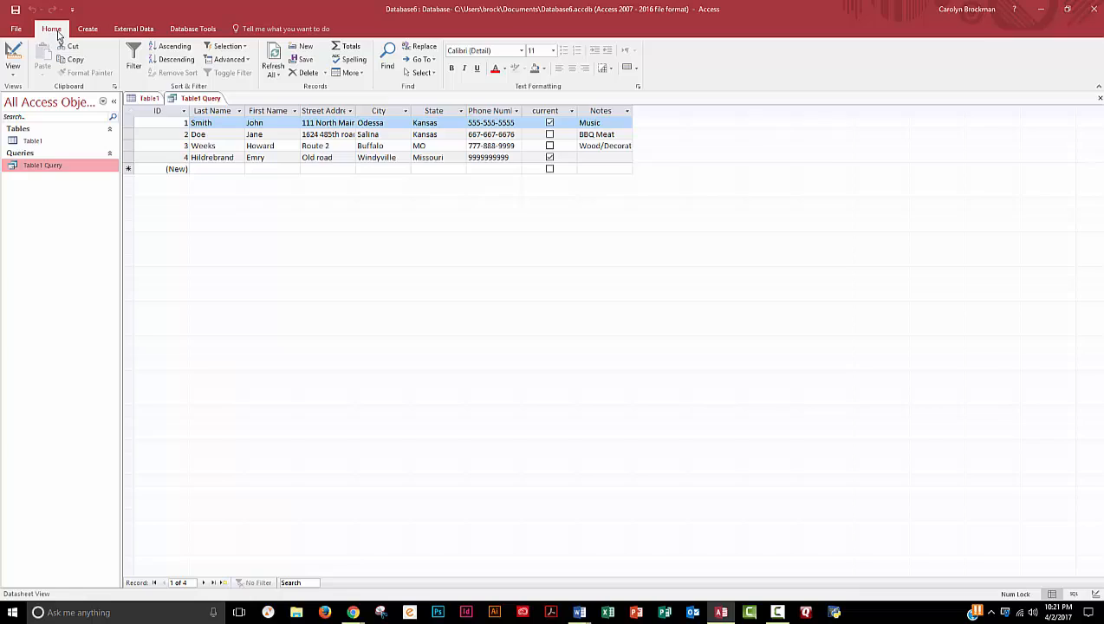
pyautogui.click(13, 56)
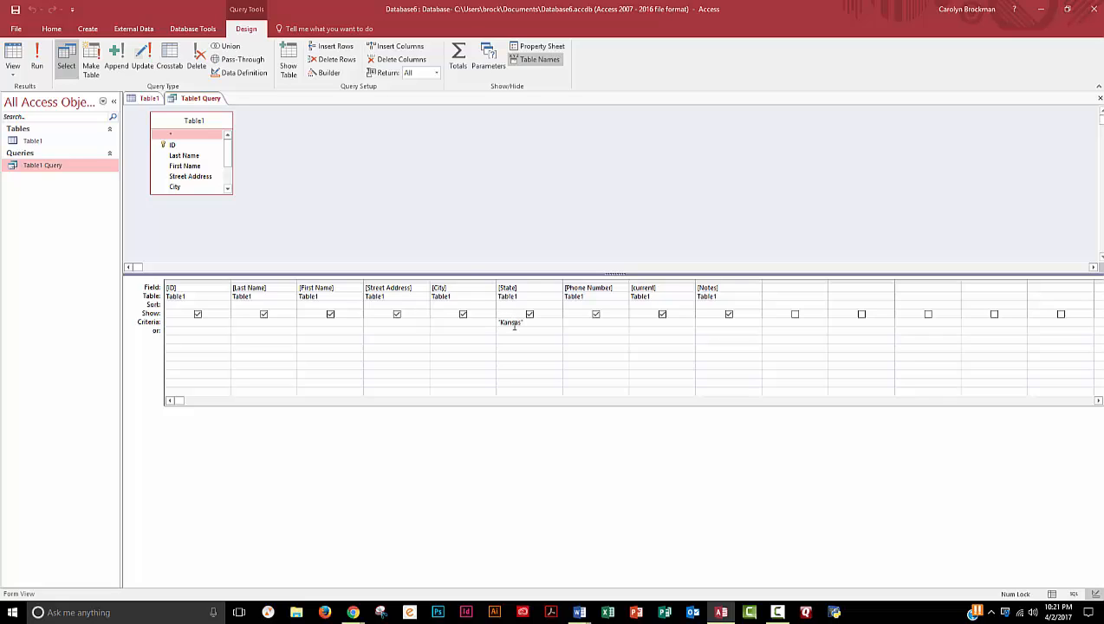
pyautogui.click(42, 63)
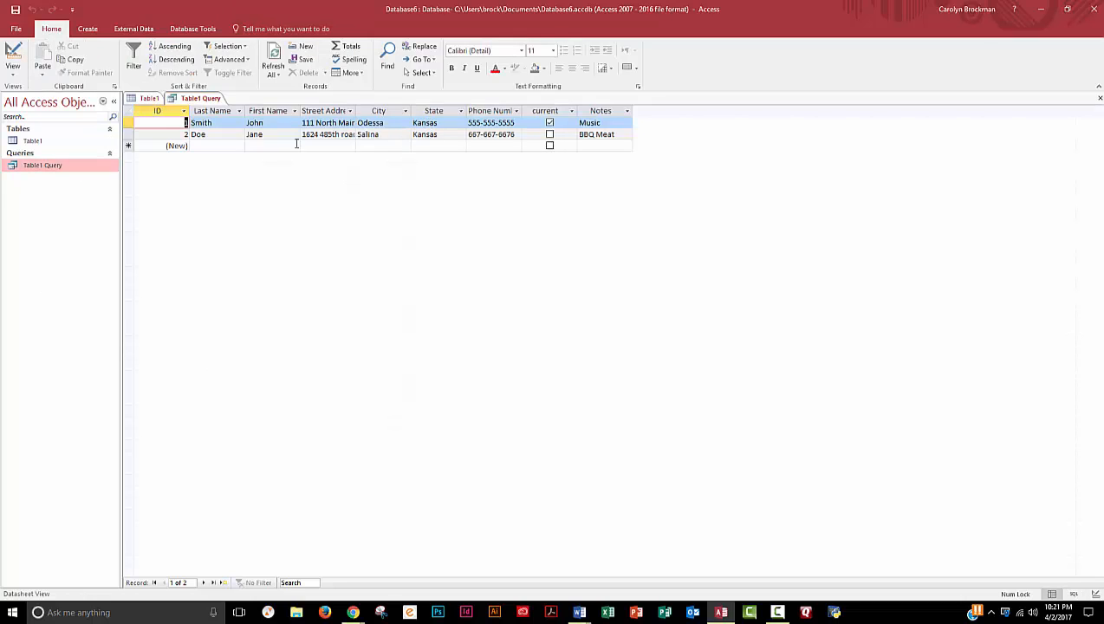
# Compare the full Table1 records with the Kansas-filtered query results.
pyautogui.click(30, 141)
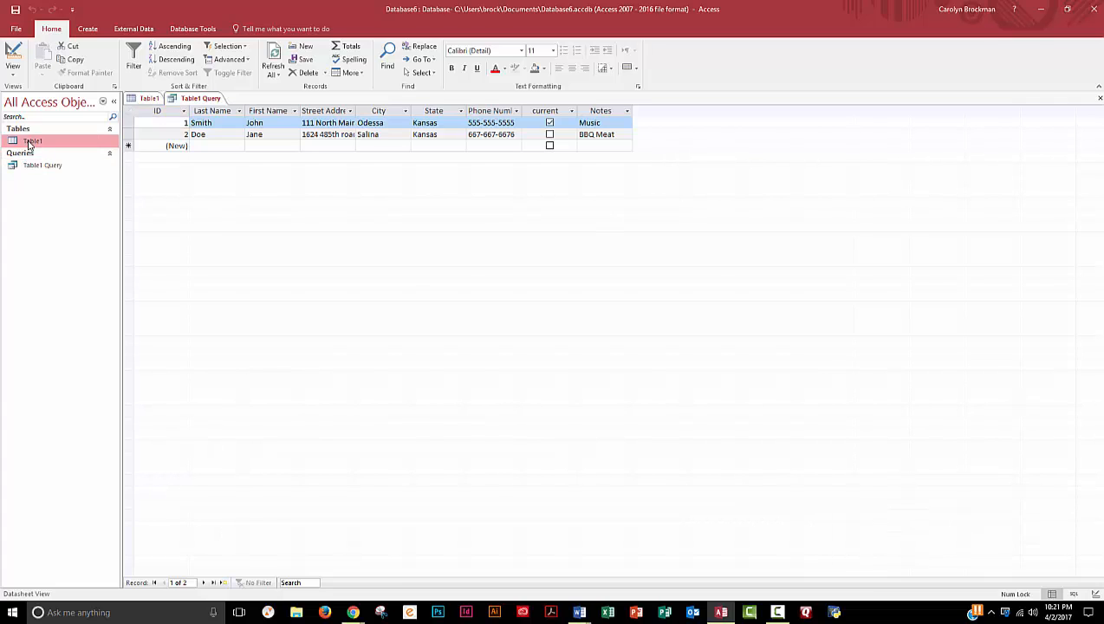
pyautogui.click(62, 167)
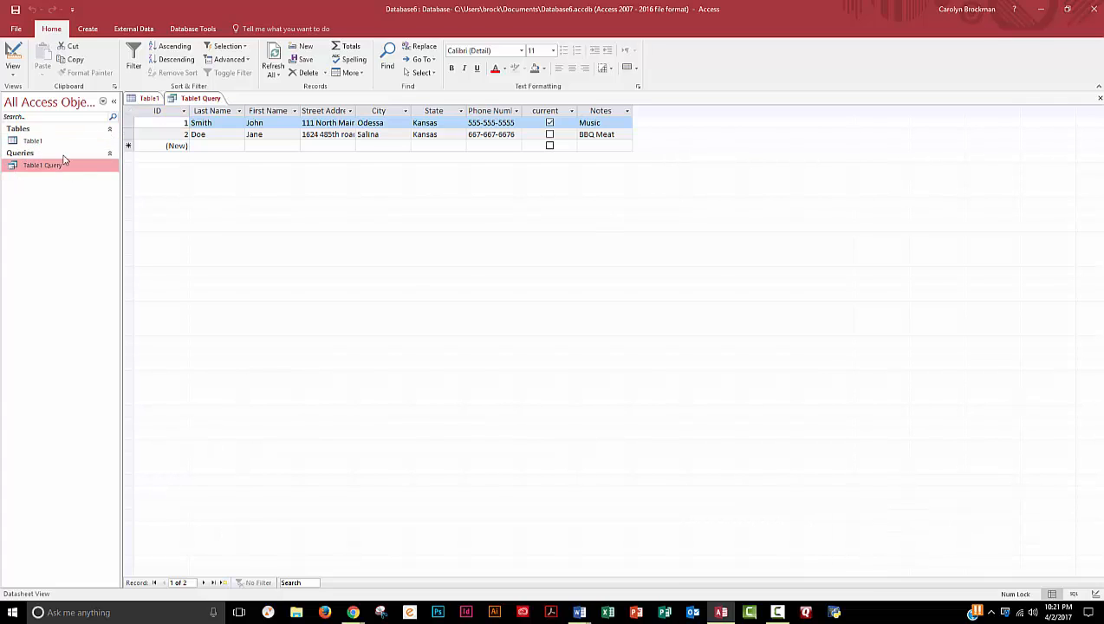
pyautogui.click(149, 97)
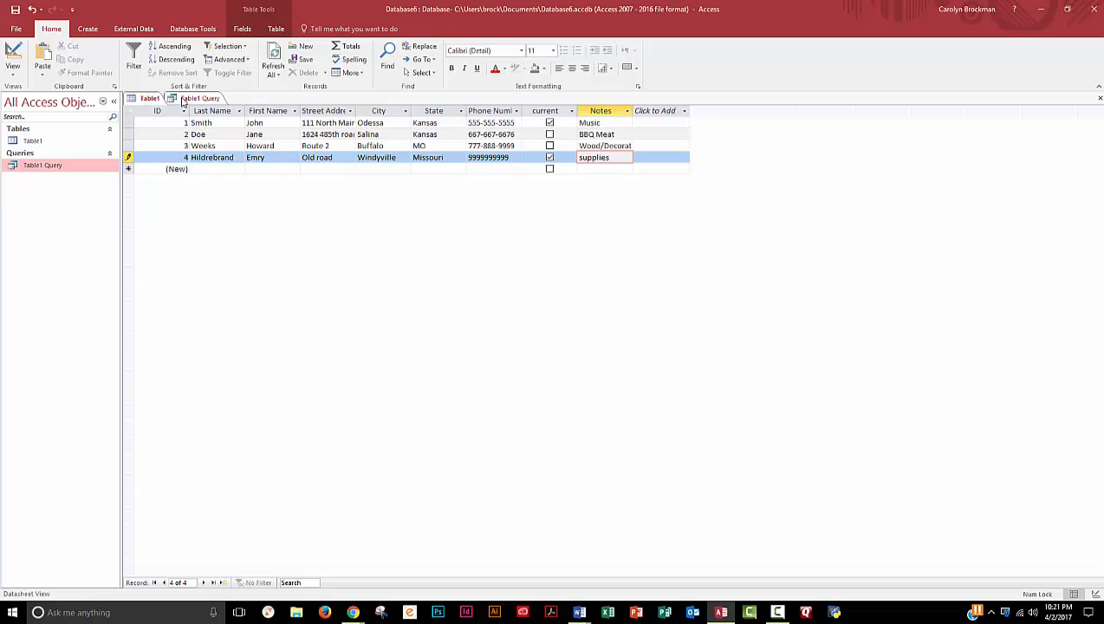
pyautogui.click(185, 99)
pyautogui.click(150, 99)
pyautogui.click(187, 99)
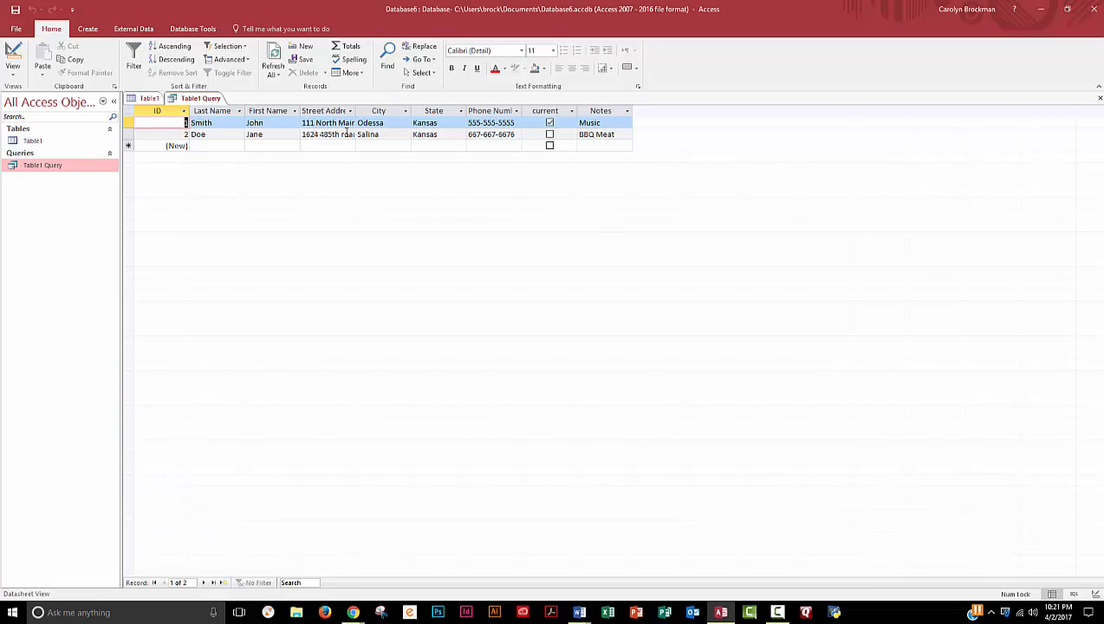
# Close the query and the table, saving both designs and keeping the table name Table1.
pyautogui.click(1099, 98)
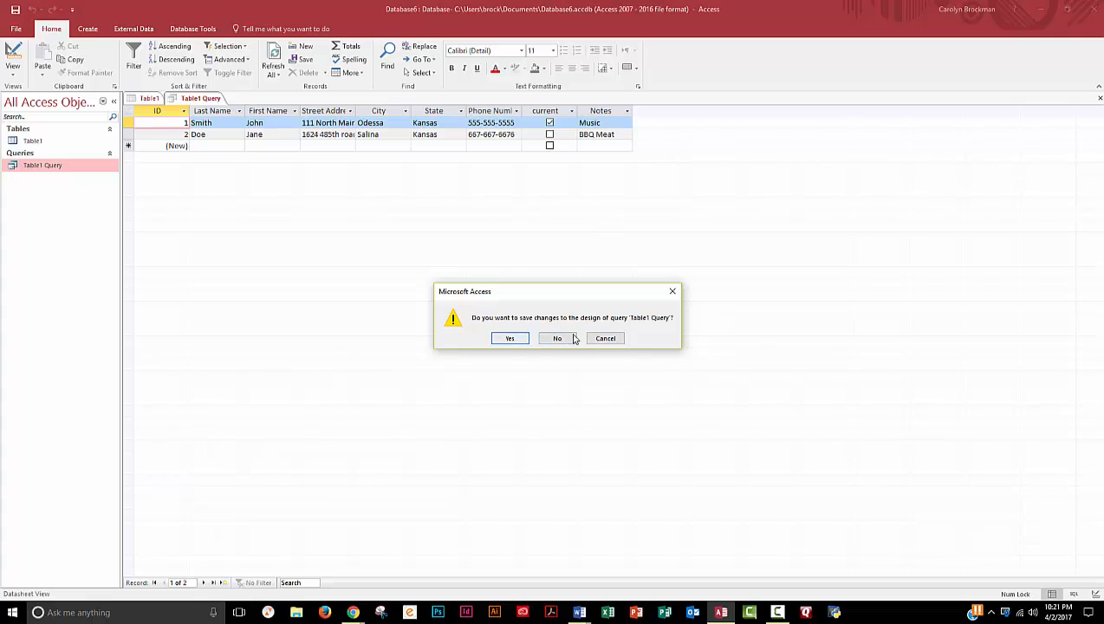
pyautogui.click(510, 338)
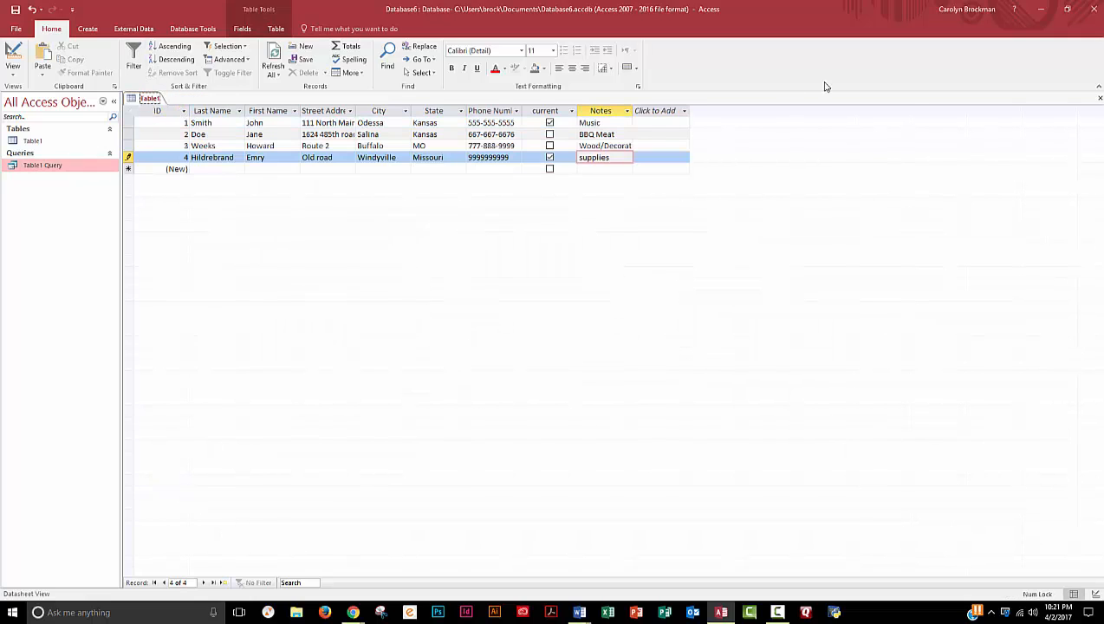
pyautogui.click(1099, 98)
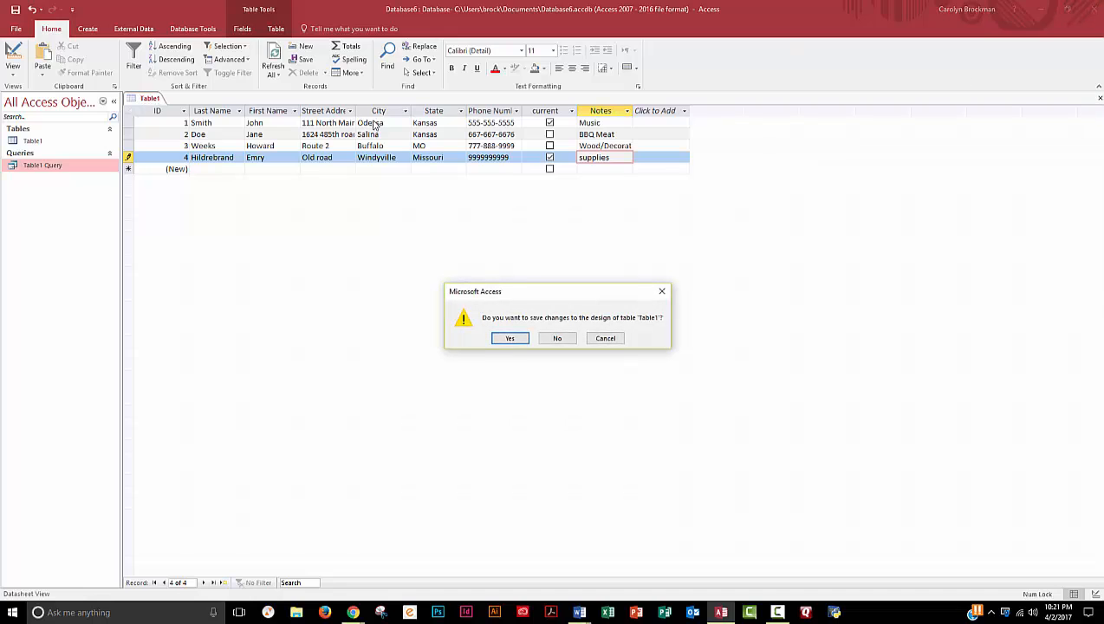
pyautogui.click(510, 338)
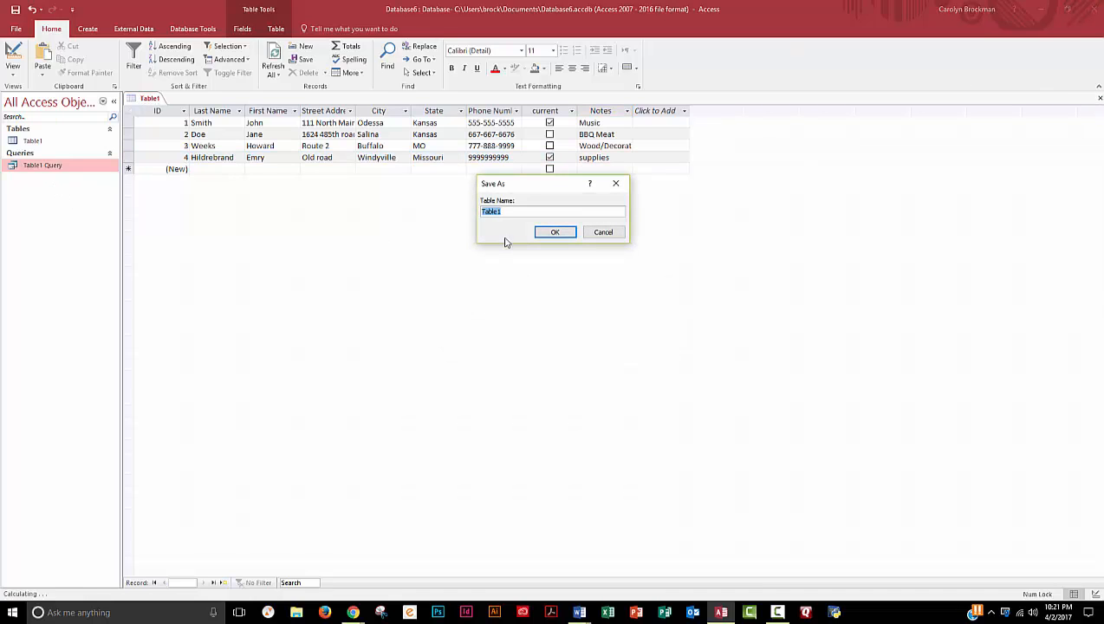
pyautogui.click(555, 233)
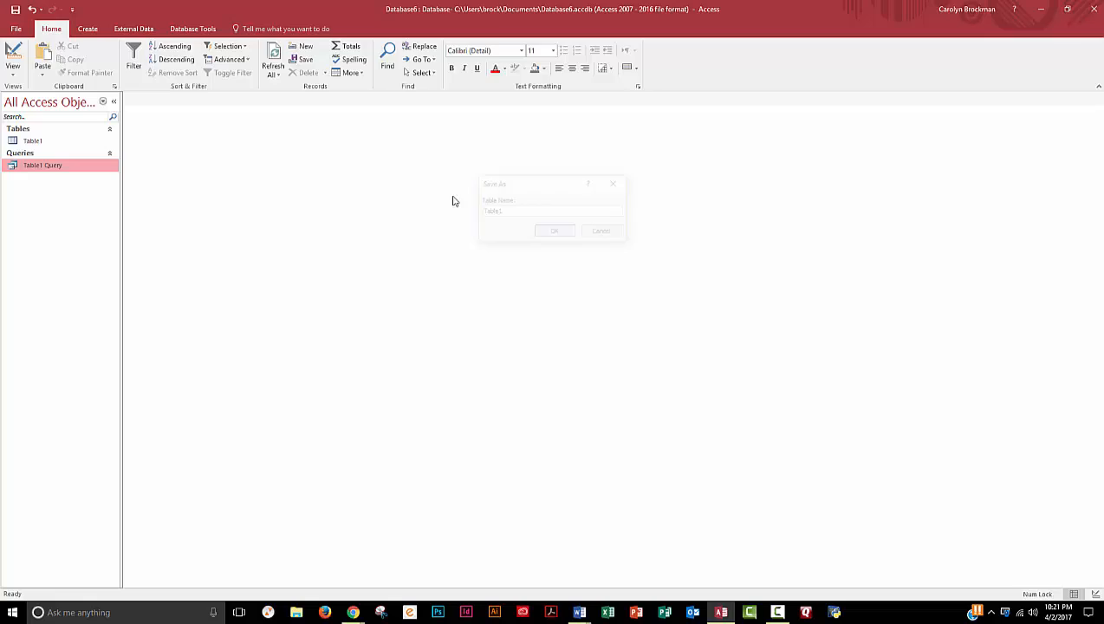
# Rename the saved query Table1 Query as Kansas.
pyautogui.rightClick(54, 171)
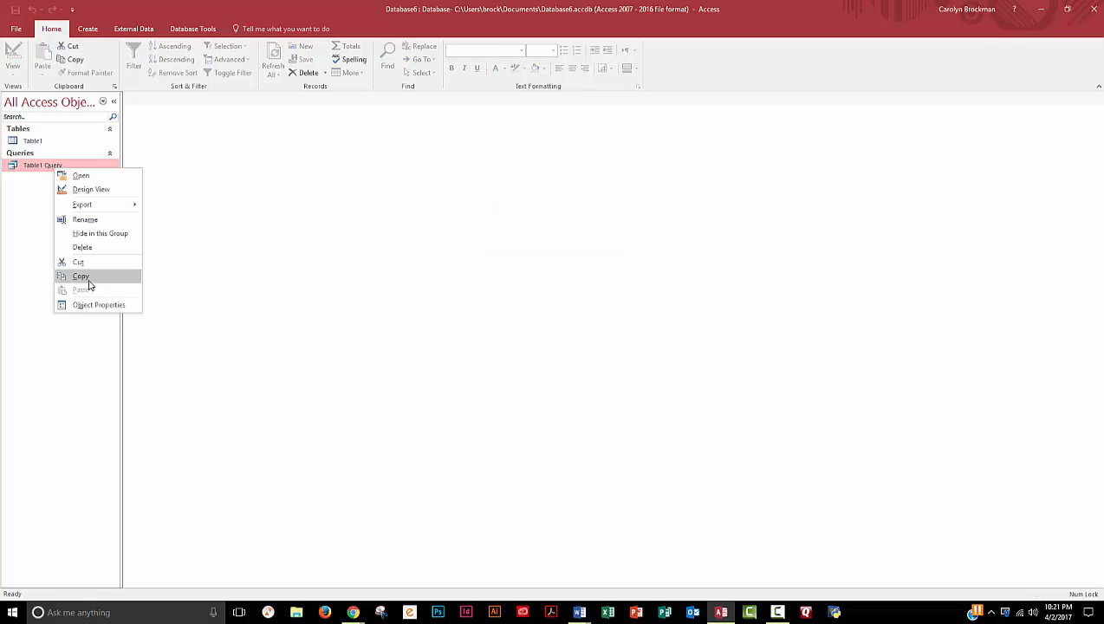
pyautogui.click(85, 219)
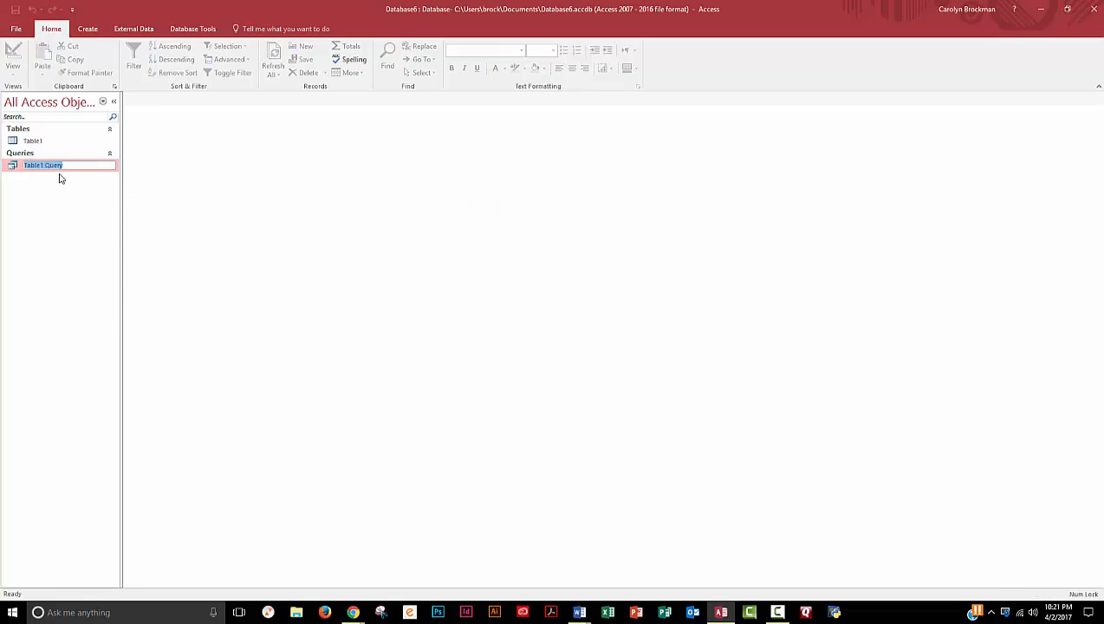
pyautogui.write('Kansas')
pyautogui.press('Return')
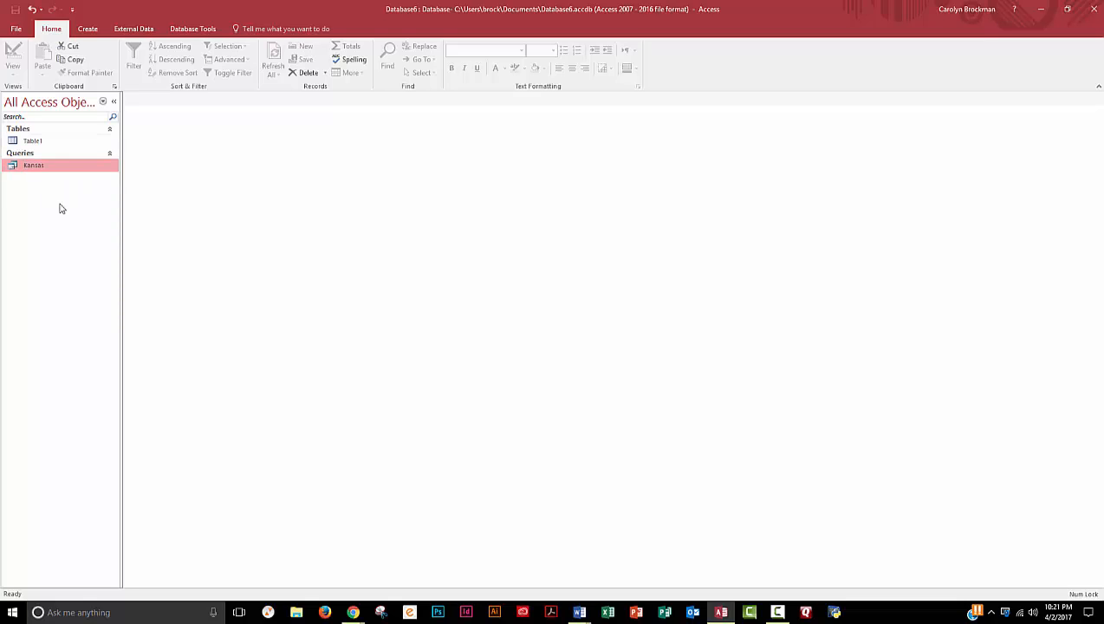
# Create another simple detail query from Table1 with all its fields, titled Table1 Query, and open its datasheet.
pyautogui.click(45, 141)
pyautogui.click(100, 31)
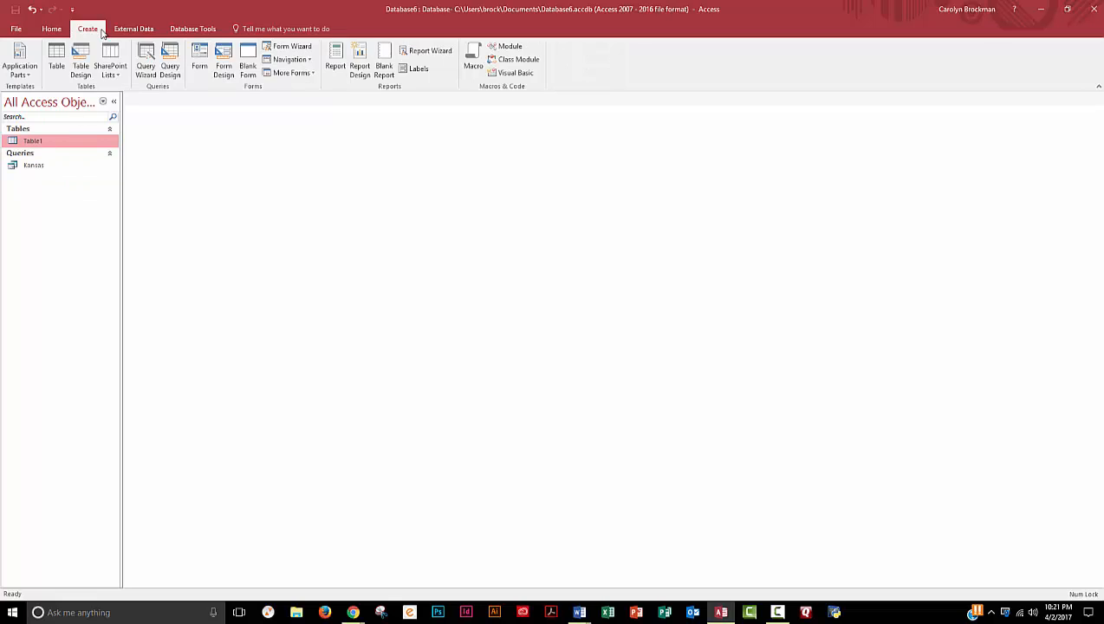
pyautogui.click(142, 71)
pyautogui.click(592, 330)
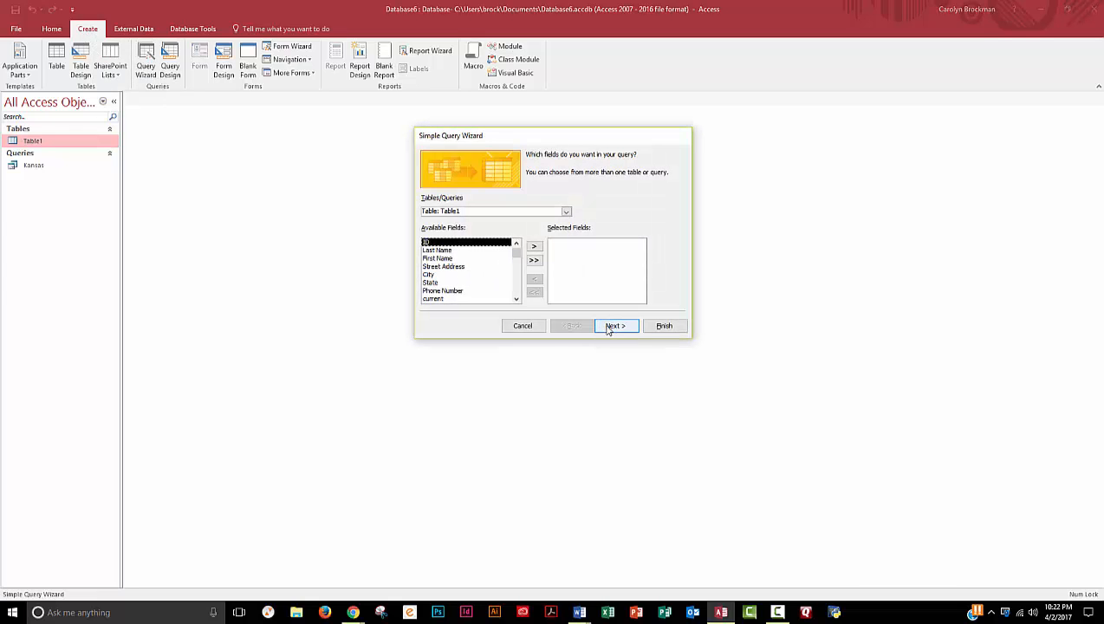
pyautogui.click(533, 260)
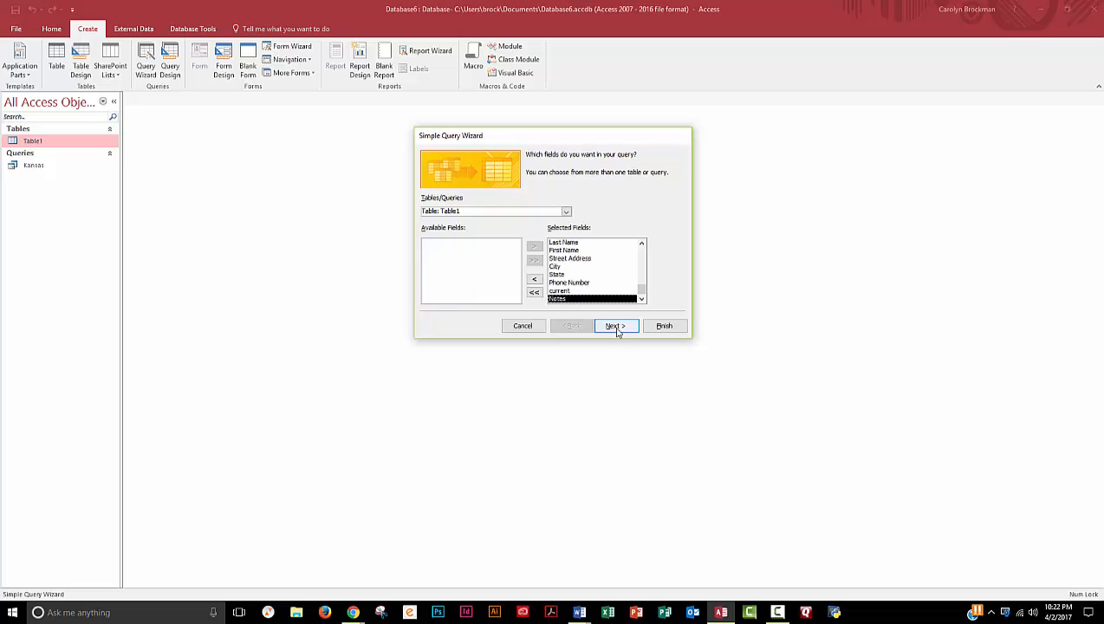
pyautogui.click(615, 327)
pyautogui.click(616, 326)
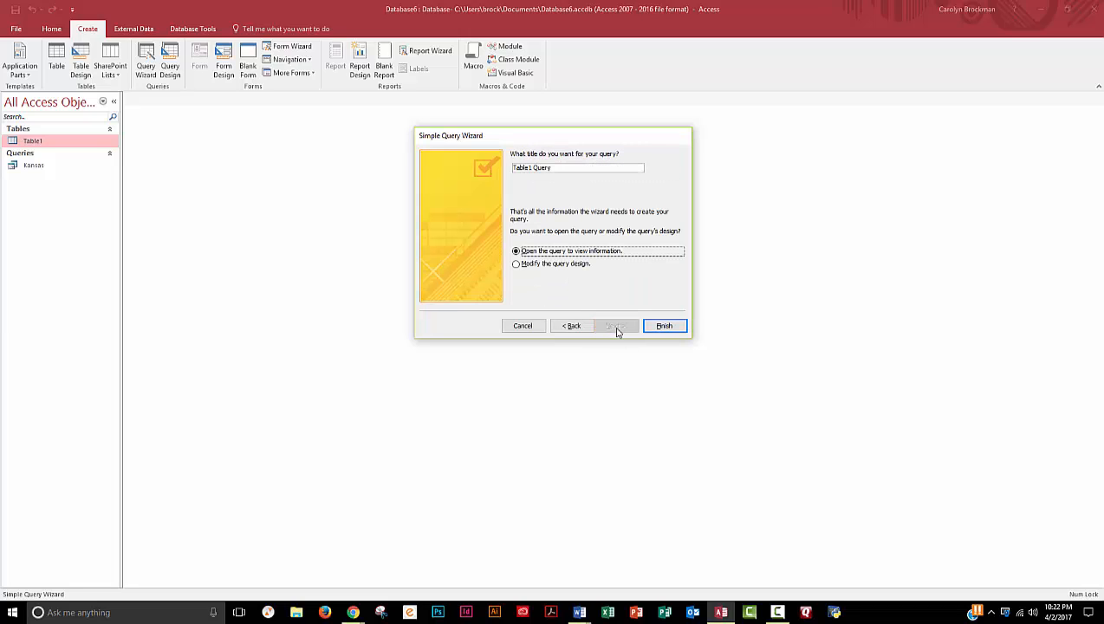
pyautogui.click(664, 327)
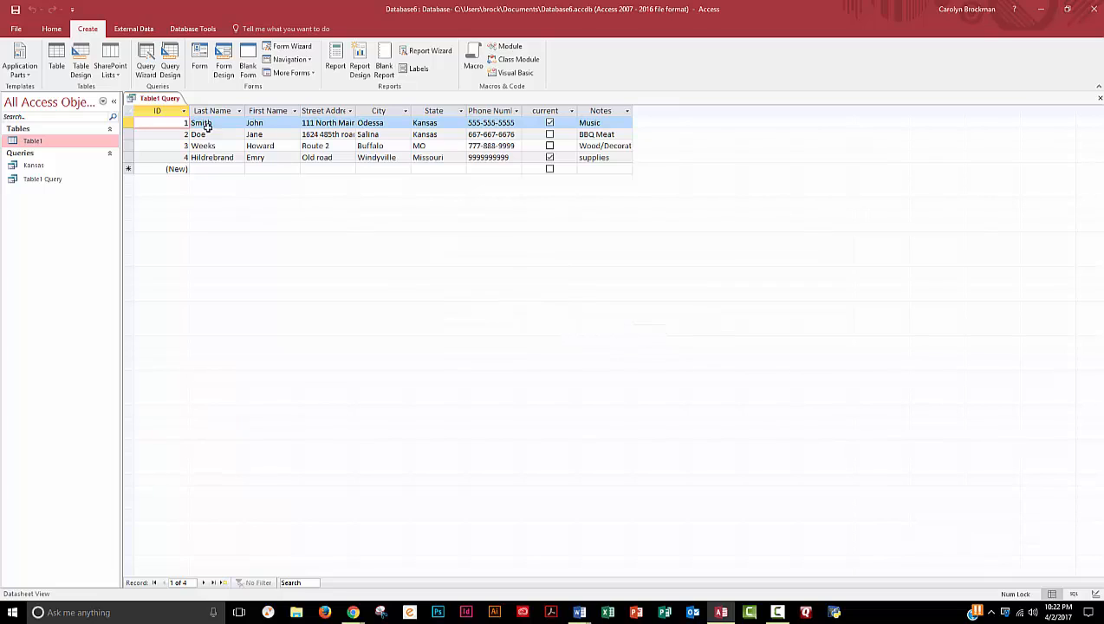
# Change the State value of record 3 to Missouri in the new query's datasheet.
pyautogui.click(40, 179)
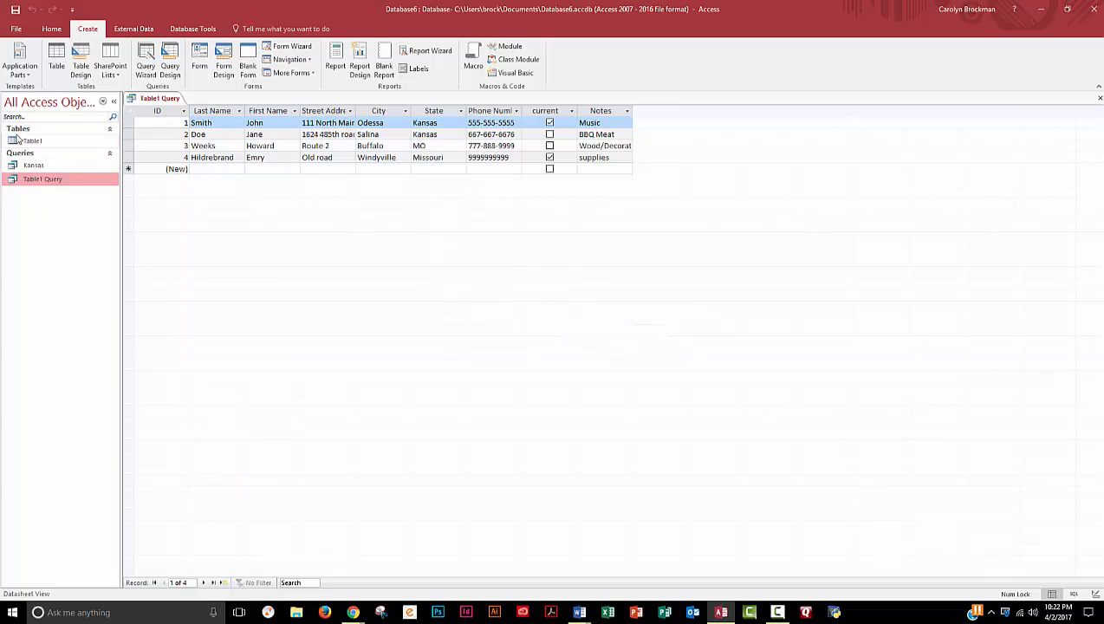
pyautogui.doubleClick(421, 146)
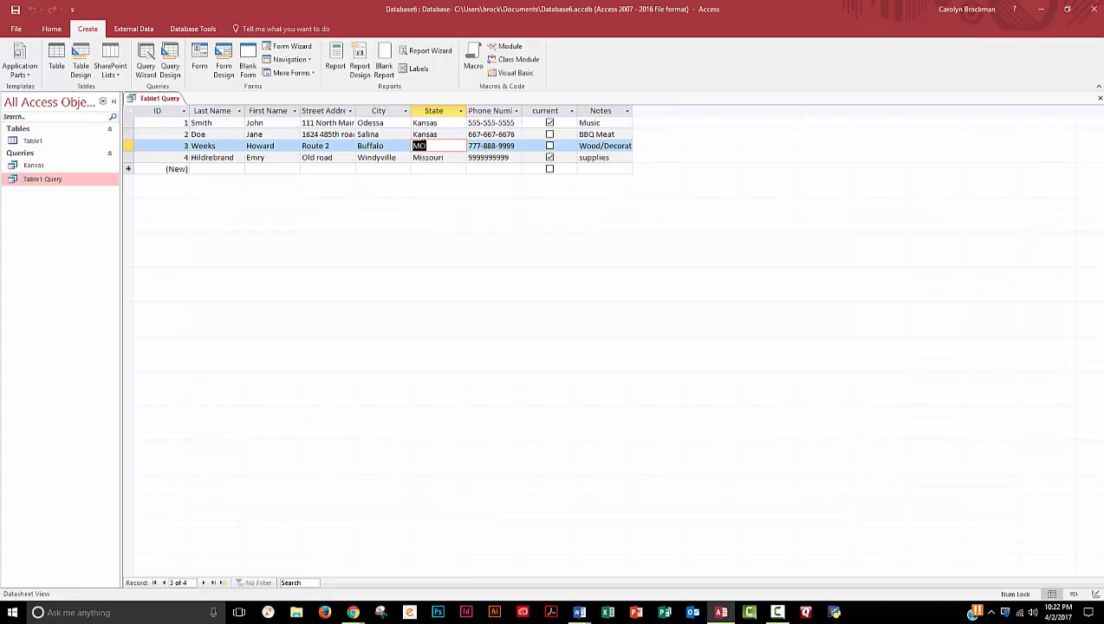
pyautogui.write('co')
pyautogui.click(81, 184)
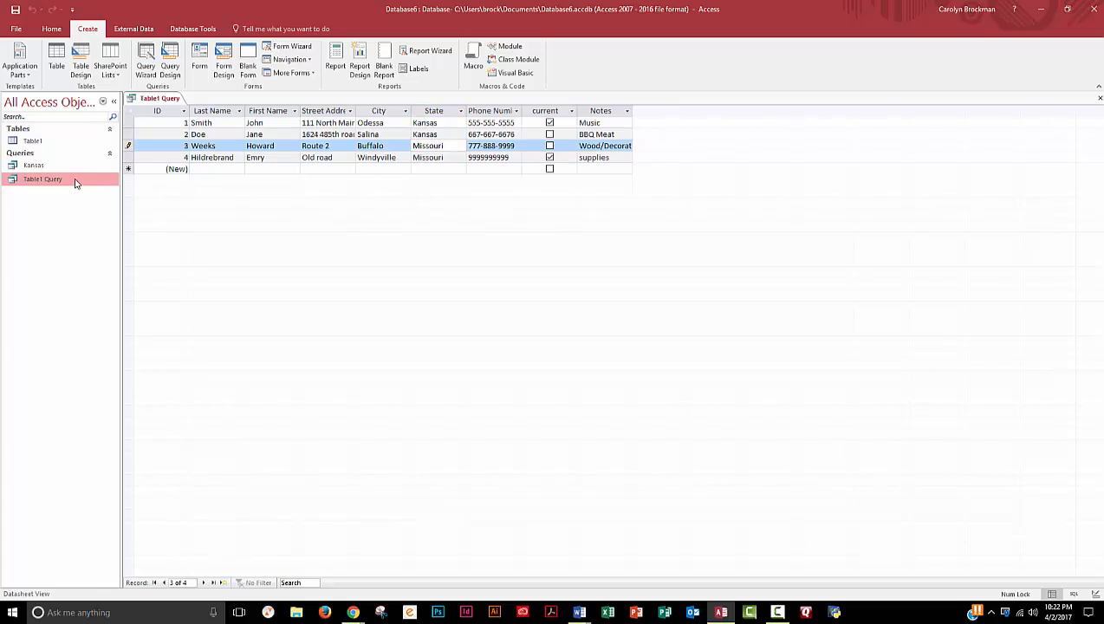
# Set the State criteria of the new query to Missouri in Design View and run the query.
pyautogui.click(52, 28)
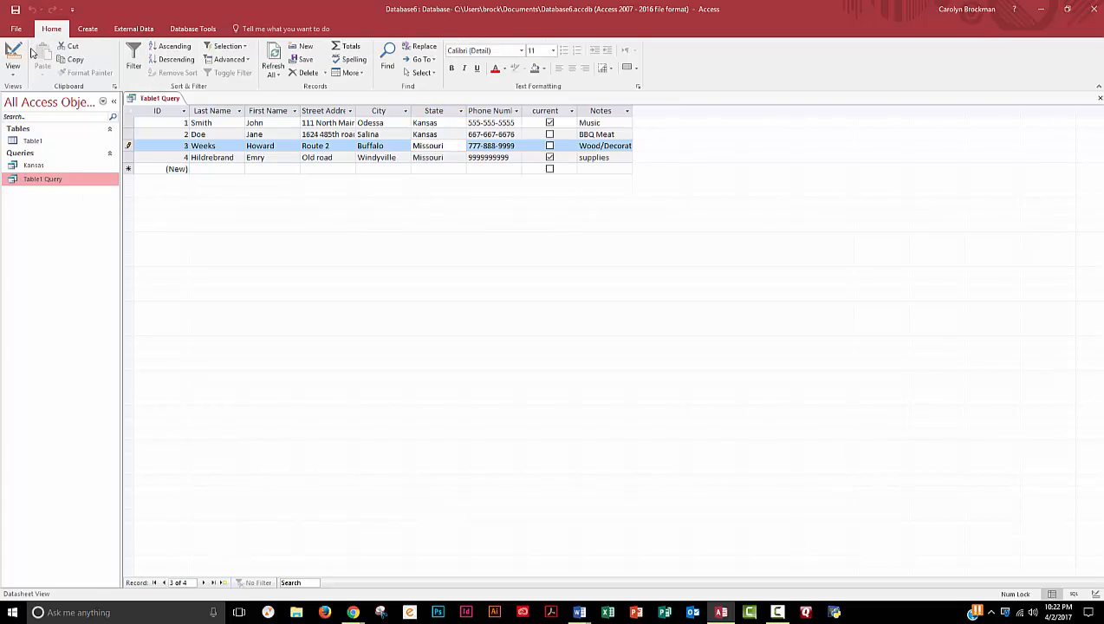
pyautogui.click(13, 59)
pyautogui.click(514, 322)
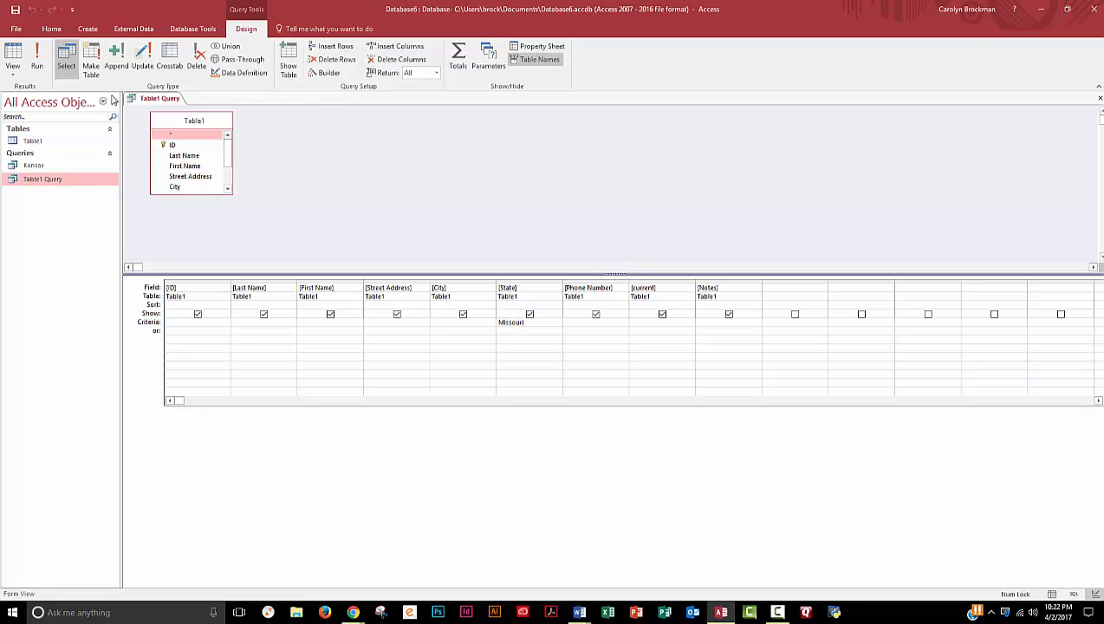
pyautogui.click(37, 59)
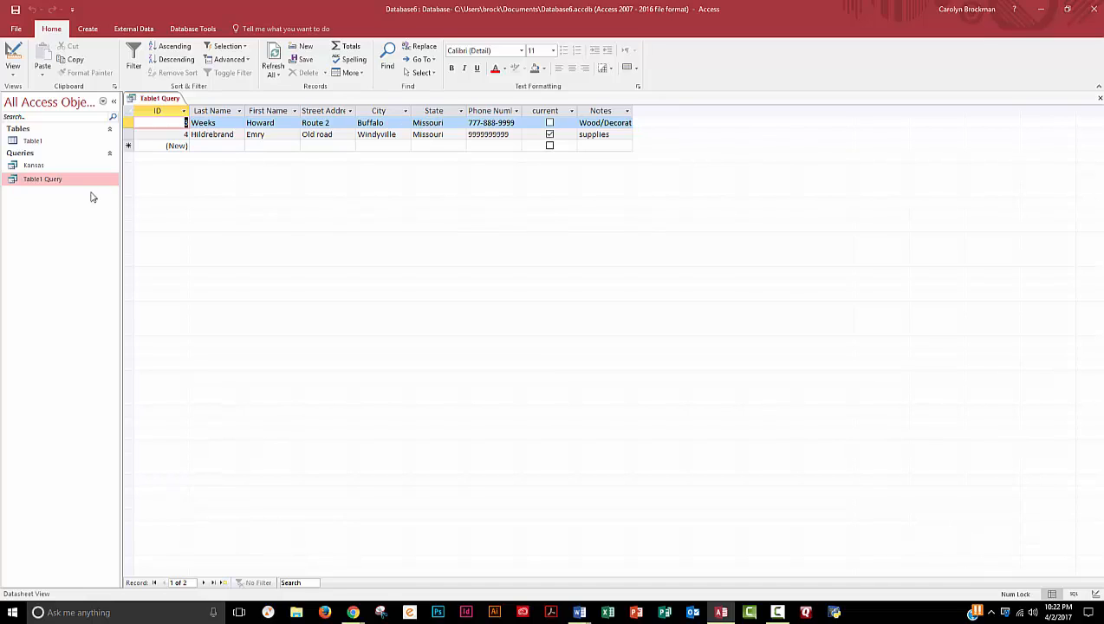
# Close Table1 Query with its design changes saved and rename the query as Missouri.
pyautogui.click(1099, 97)
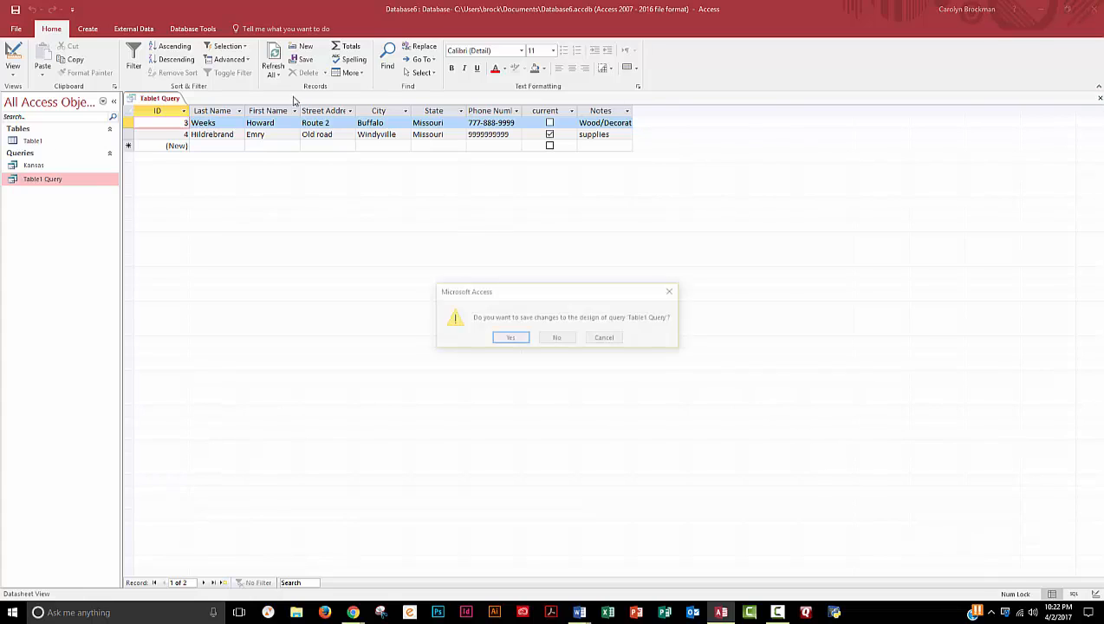
pyautogui.click(523, 343)
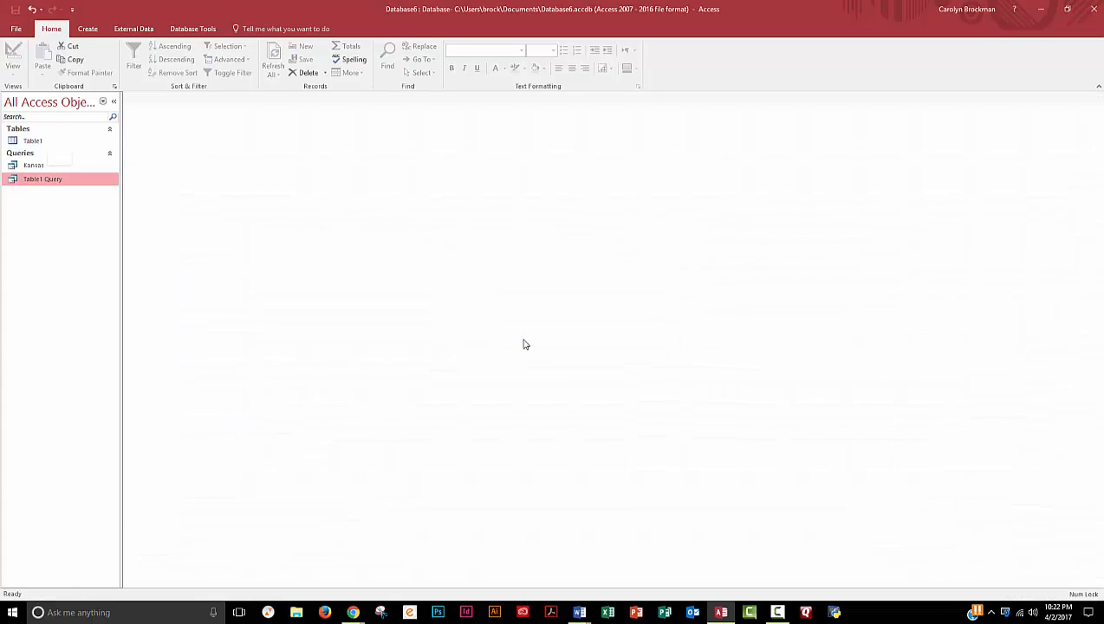
pyautogui.rightClick(70, 181)
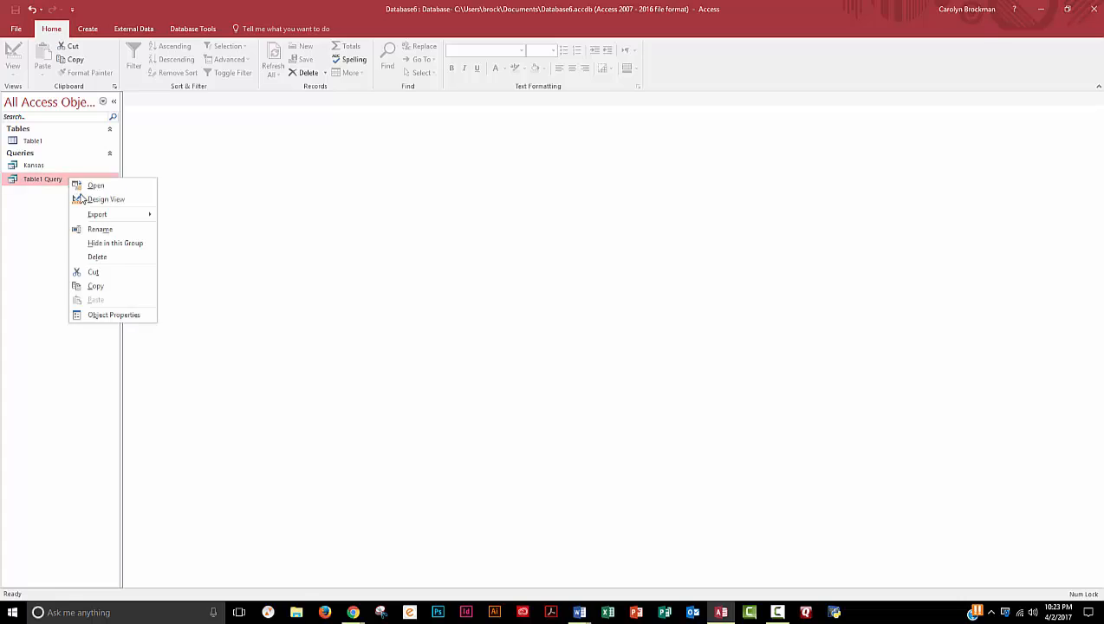
pyautogui.click(109, 229)
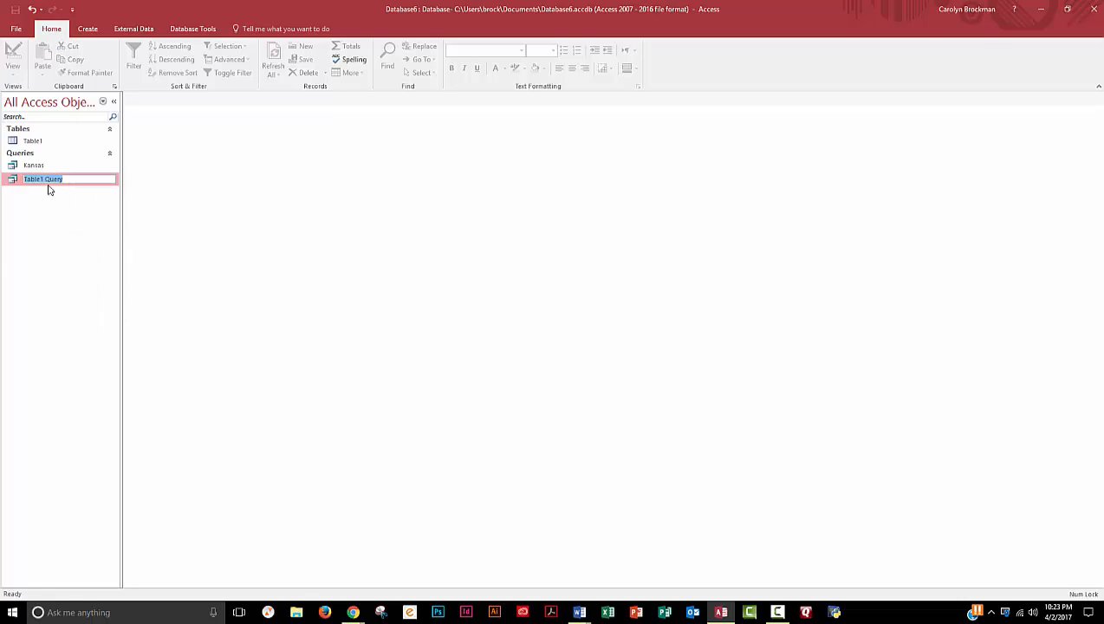
pyautogui.write('Missouri')
pyautogui.press('Return')
pyautogui.click(34, 142)
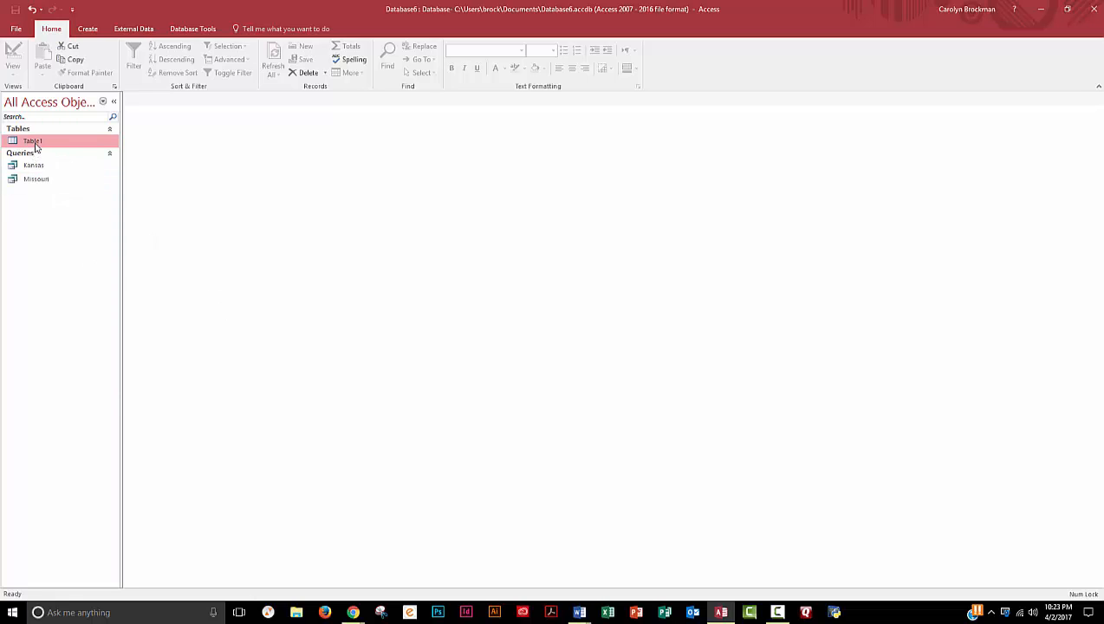
pyautogui.doubleClick(35, 141)
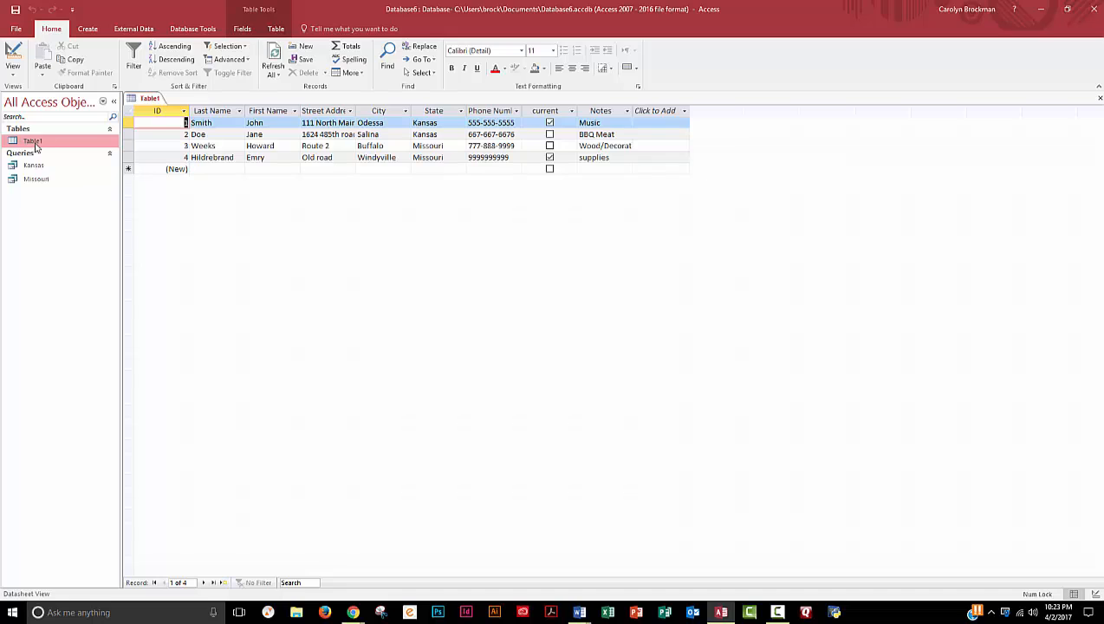
pyautogui.rightClick(36, 145)
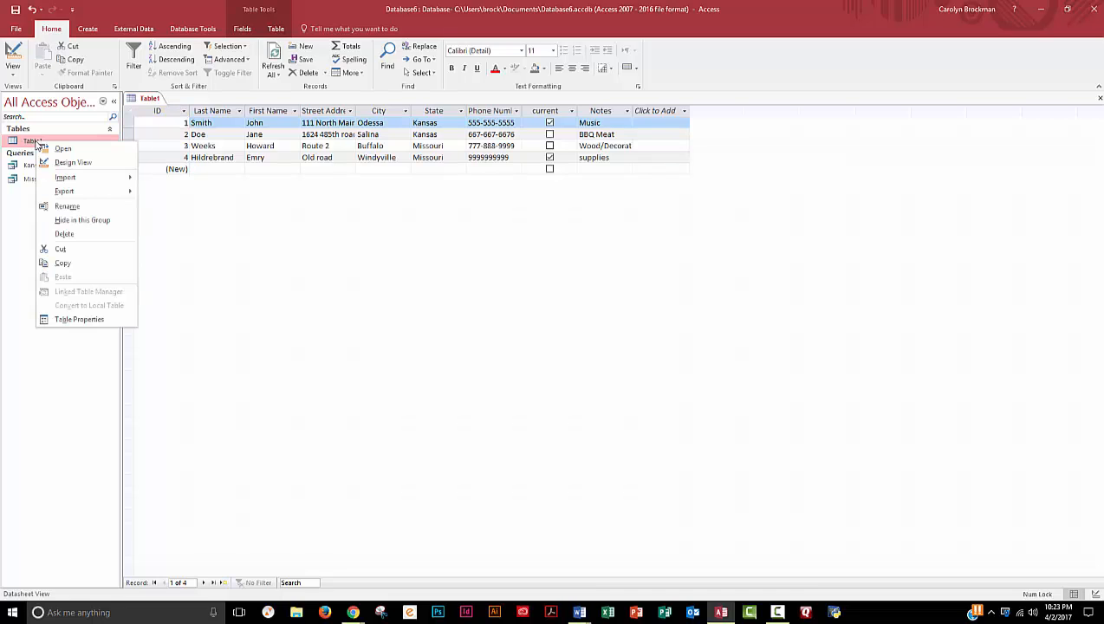
pyautogui.click(1097, 86)
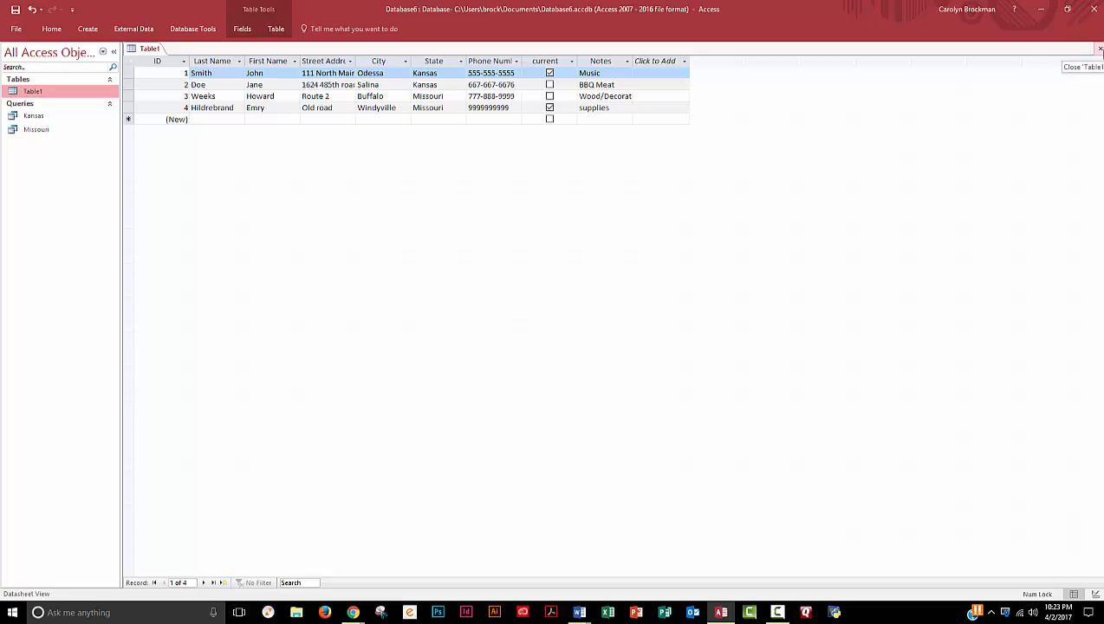
pyautogui.click(1067, 8)
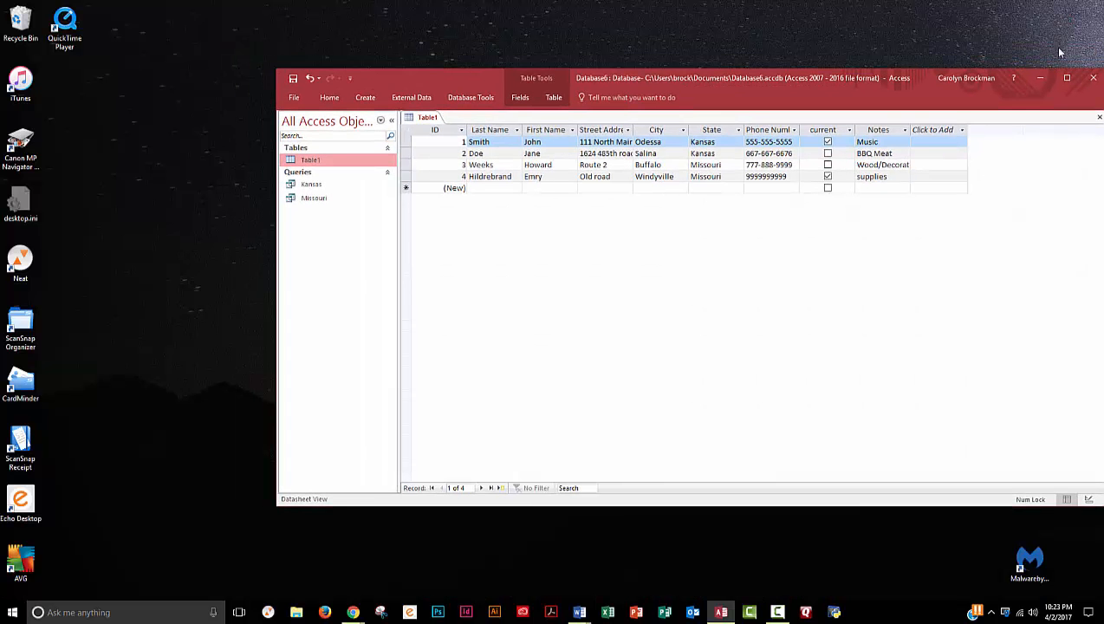
pyautogui.click(1066, 78)
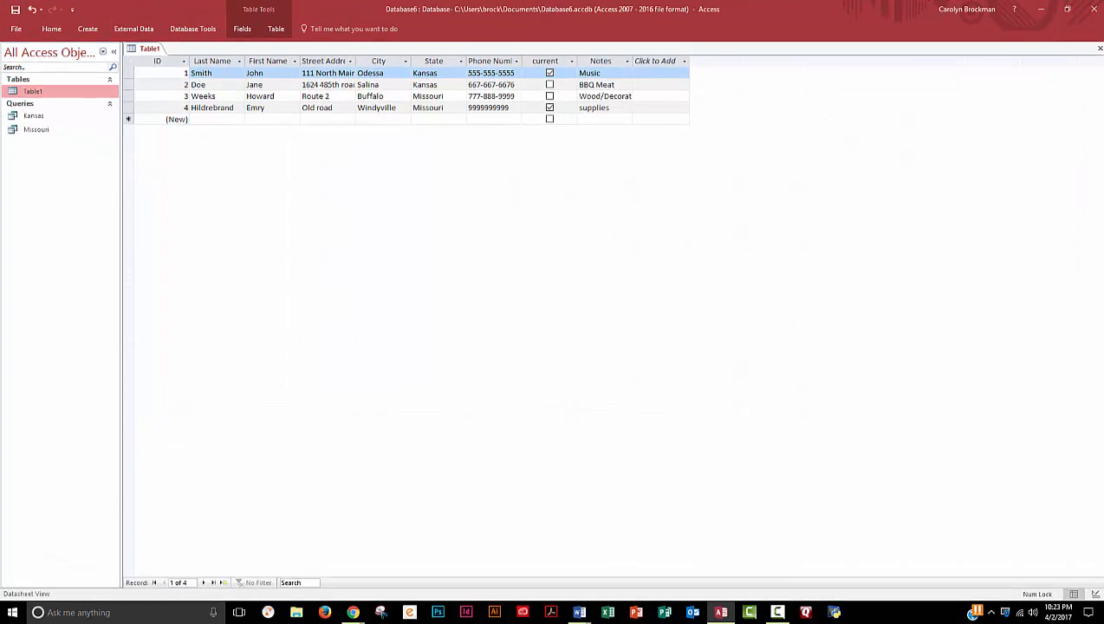
pyautogui.click(1099, 49)
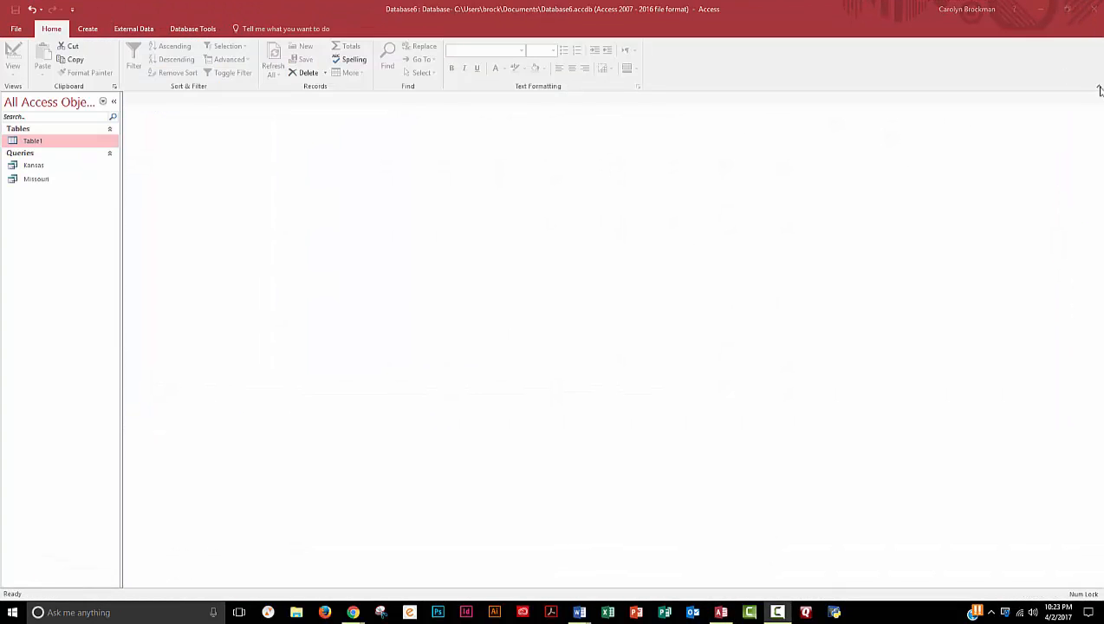
# Rename the table Table1 as Database Table.
pyautogui.rightClick(39, 147)
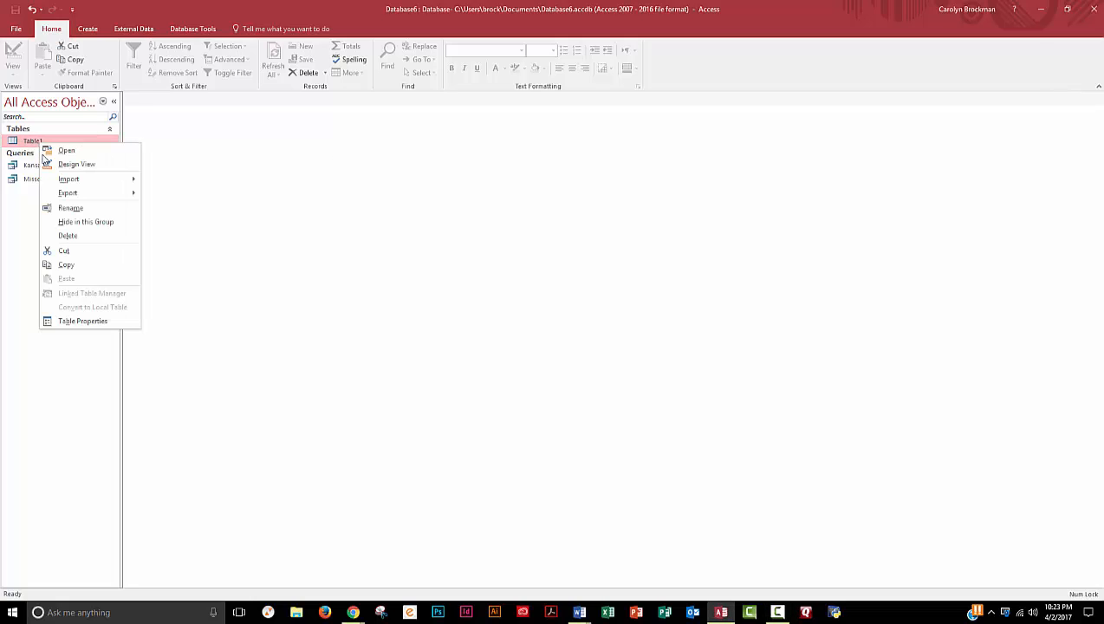
pyautogui.click(64, 208)
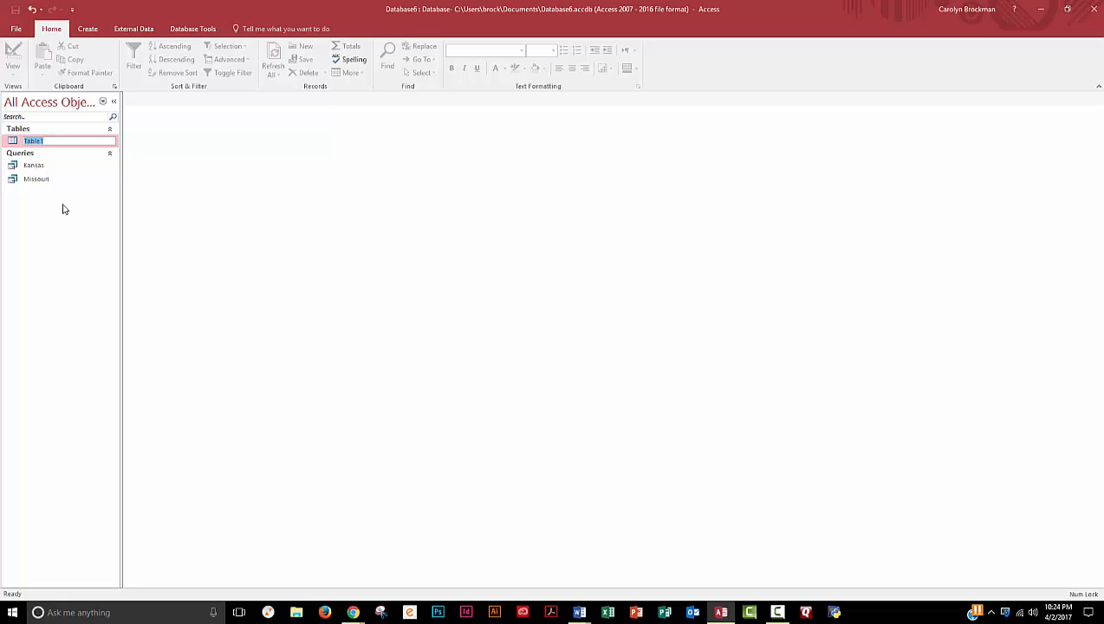
pyautogui.write('st')
pyautogui.write('tab')
pyautogui.write('ase Tabl')
pyautogui.write('e')
pyautogui.press('Return')
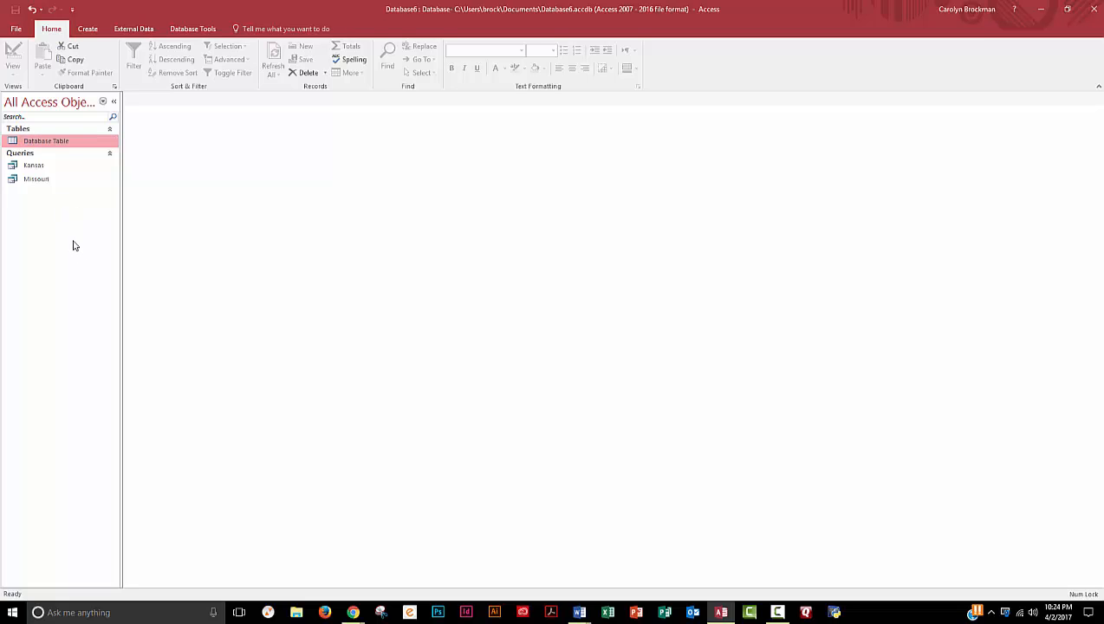
# Open the datasheets of Database Table and of the Kansas and Missouri queries.
pyautogui.doubleClick(69, 147)
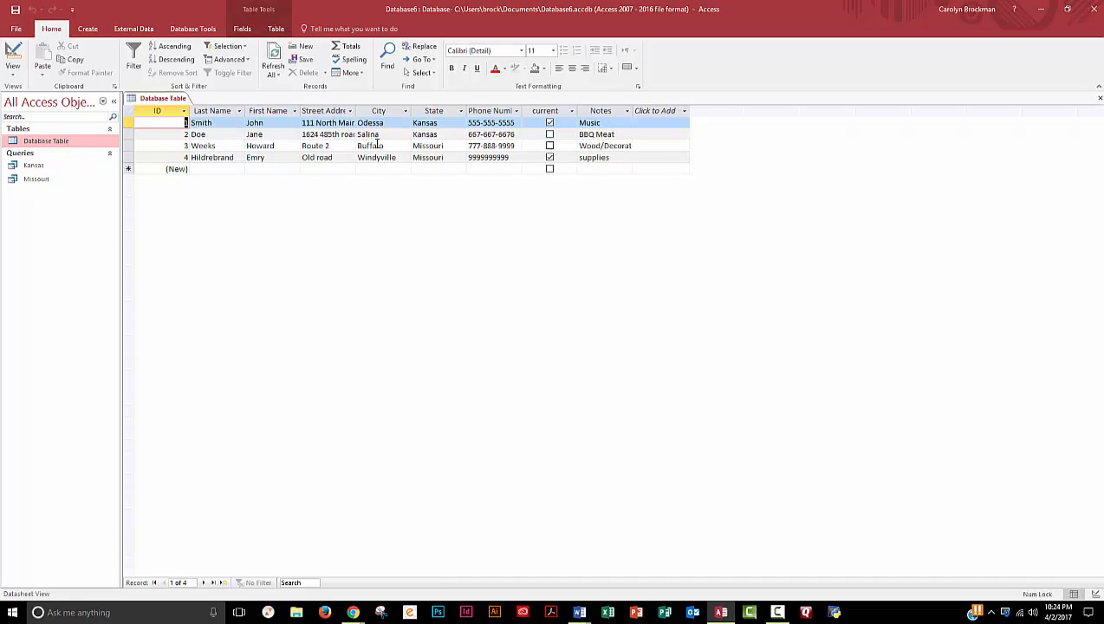
pyautogui.doubleClick(71, 167)
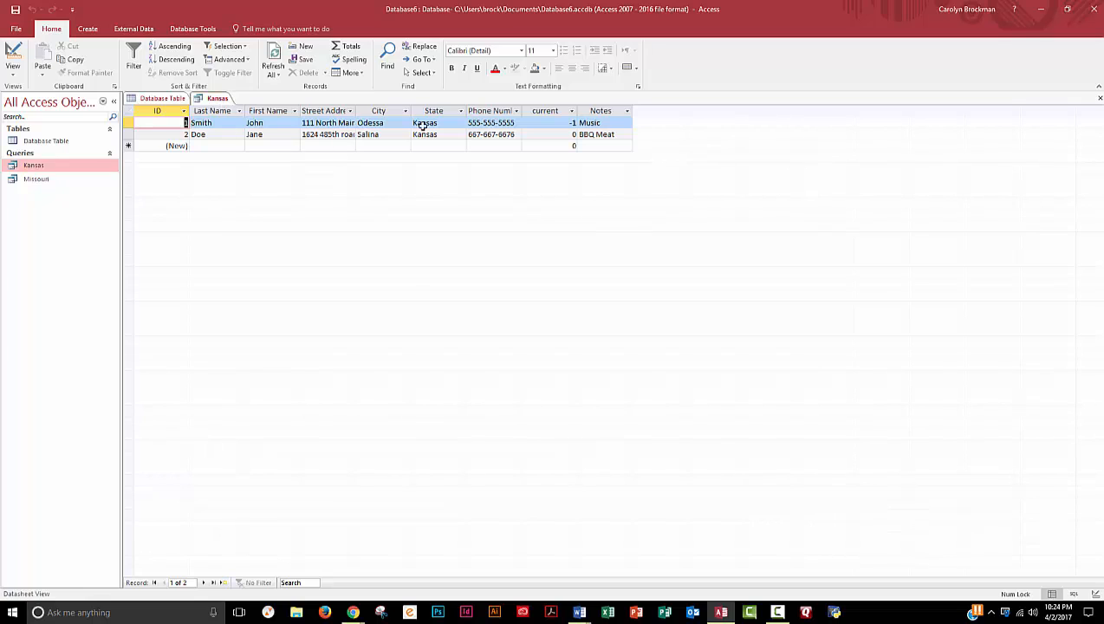
pyautogui.doubleClick(41, 180)
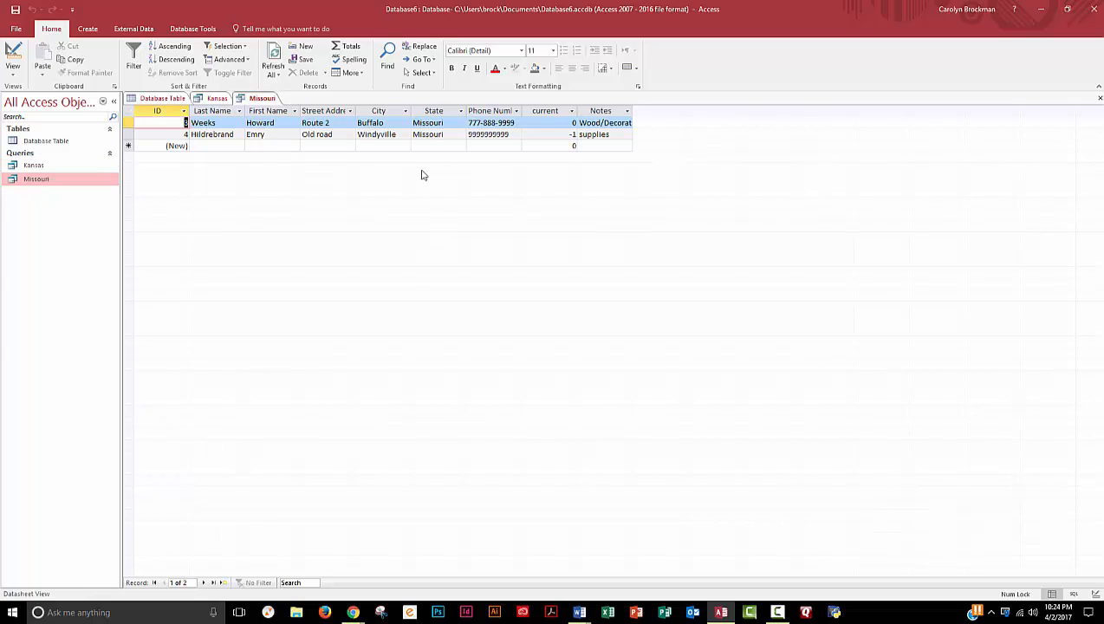
# Start a new record in Database Table with last name XXXXX, first name YYYY, a placeholder street address and city aljsdf.
pyautogui.click(160, 99)
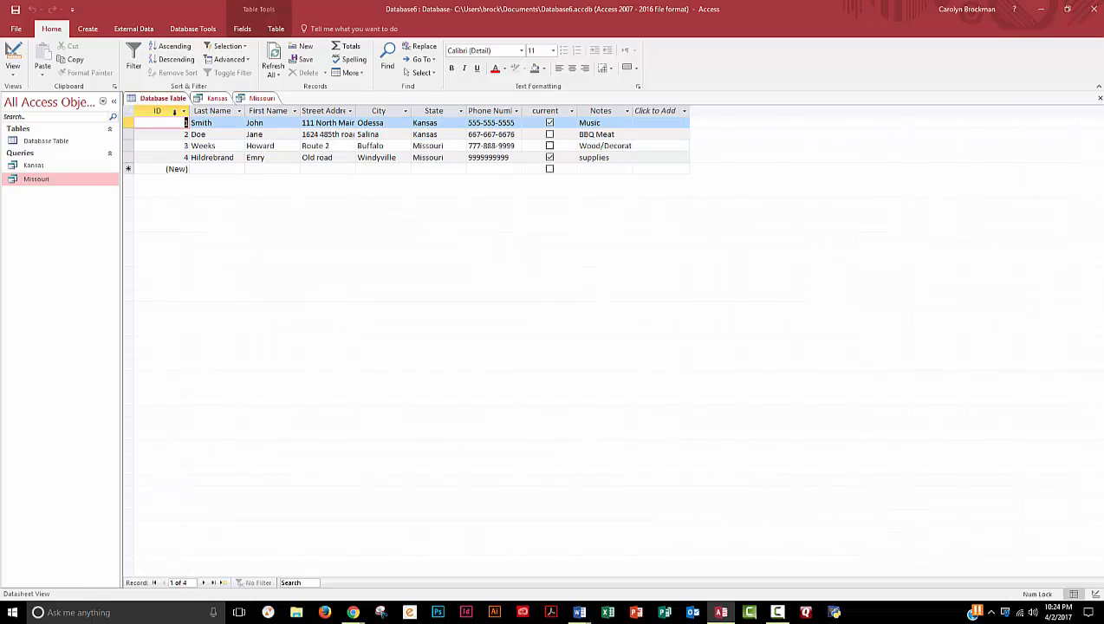
pyautogui.click(234, 170)
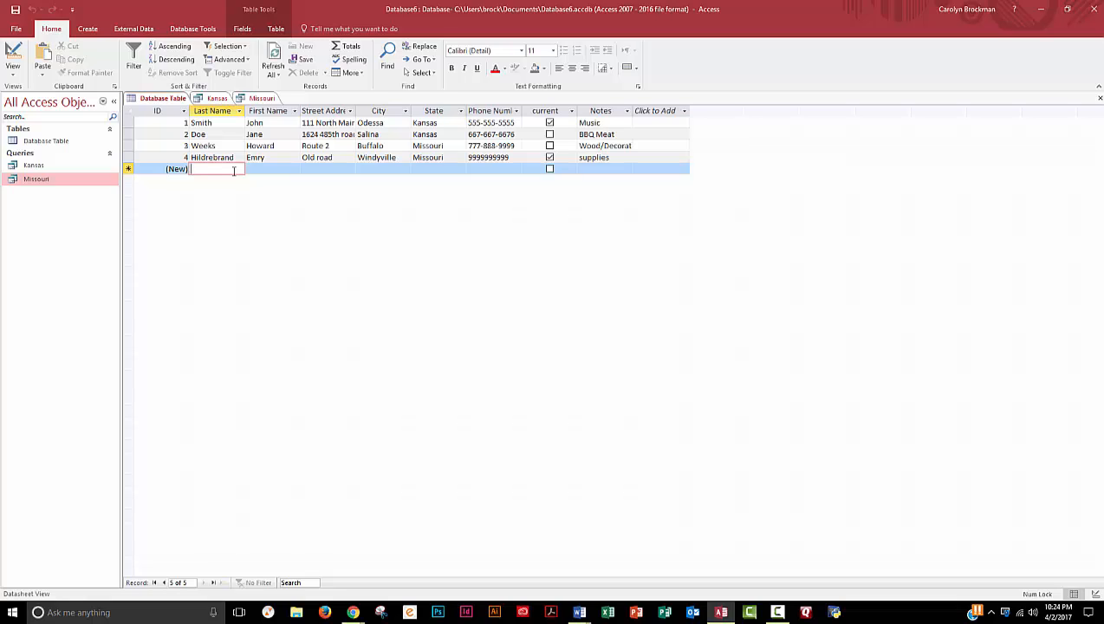
pyautogui.write('xxxxx')
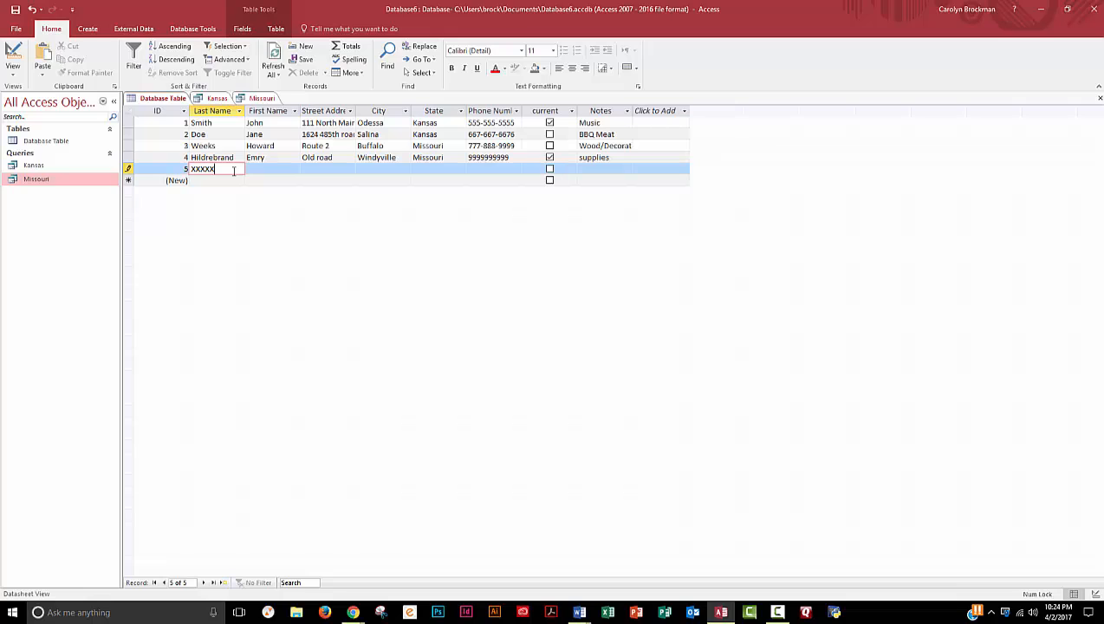
pyautogui.press('Tab')
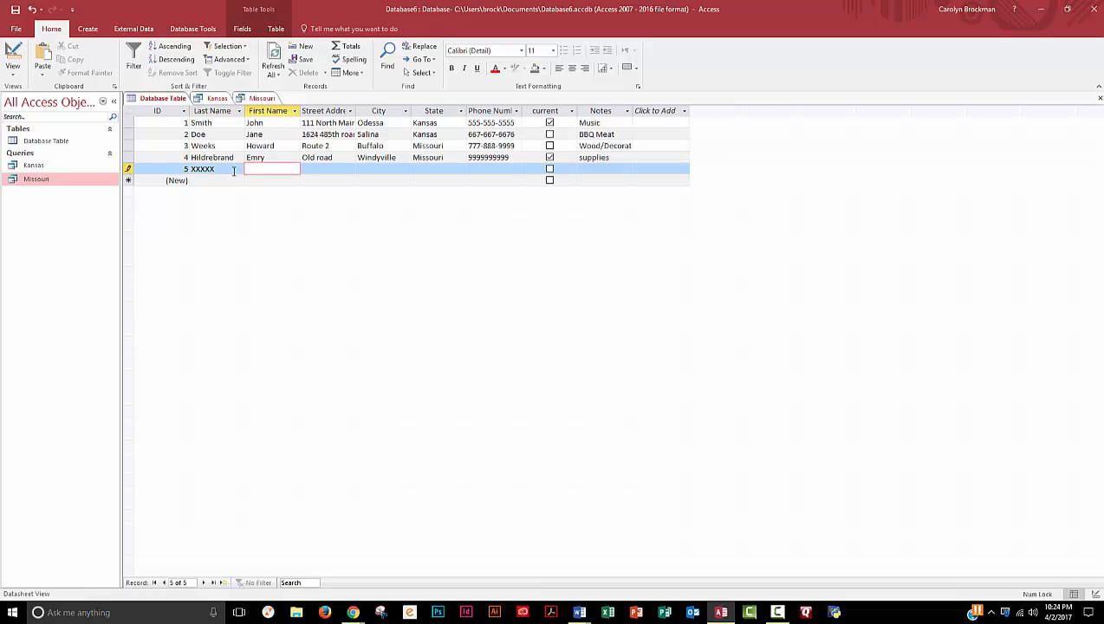
pyautogui.write('YYYY')
pyautogui.press('Tab')
pyautogui.write('a')
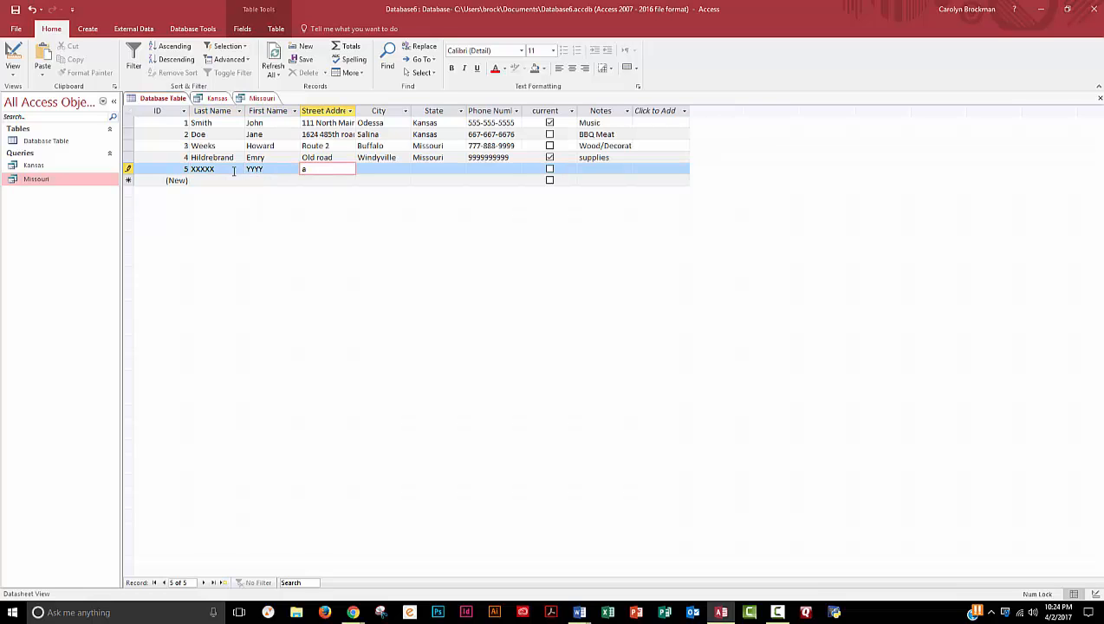
pyautogui.write('lsjd;flj')
pyautogui.press('Tab')
pyautogui.write('aljsdf')
pyautogui.press('Tab')
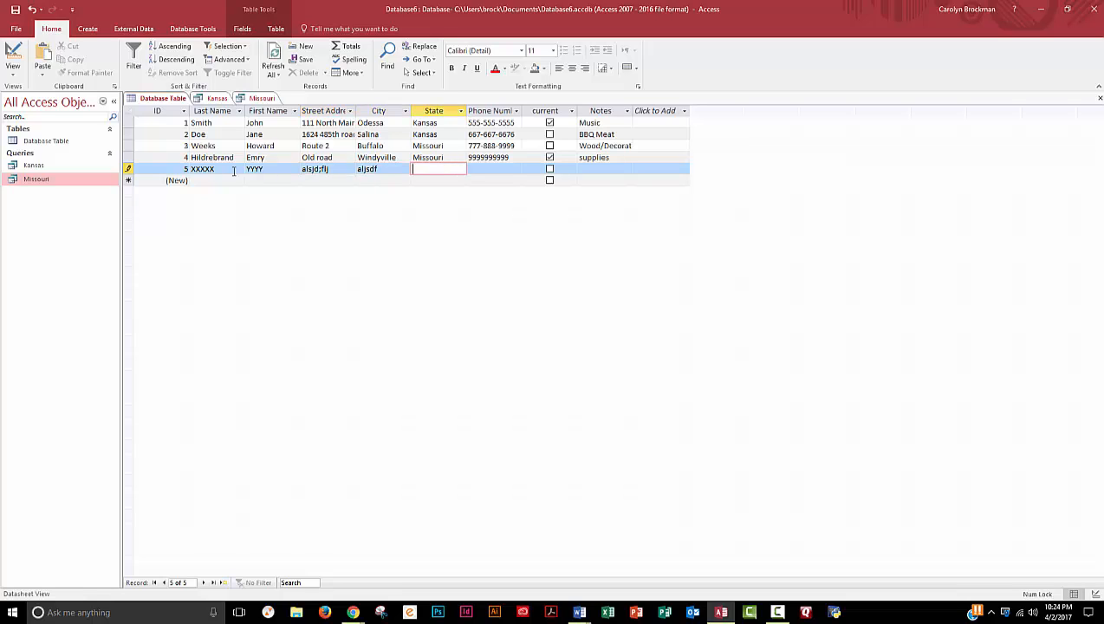
# Complete the new record with State Missorui, a phone number and the current box ticked, and save it.
pyautogui.write('Missorui')
pyautogui.press('Tab')
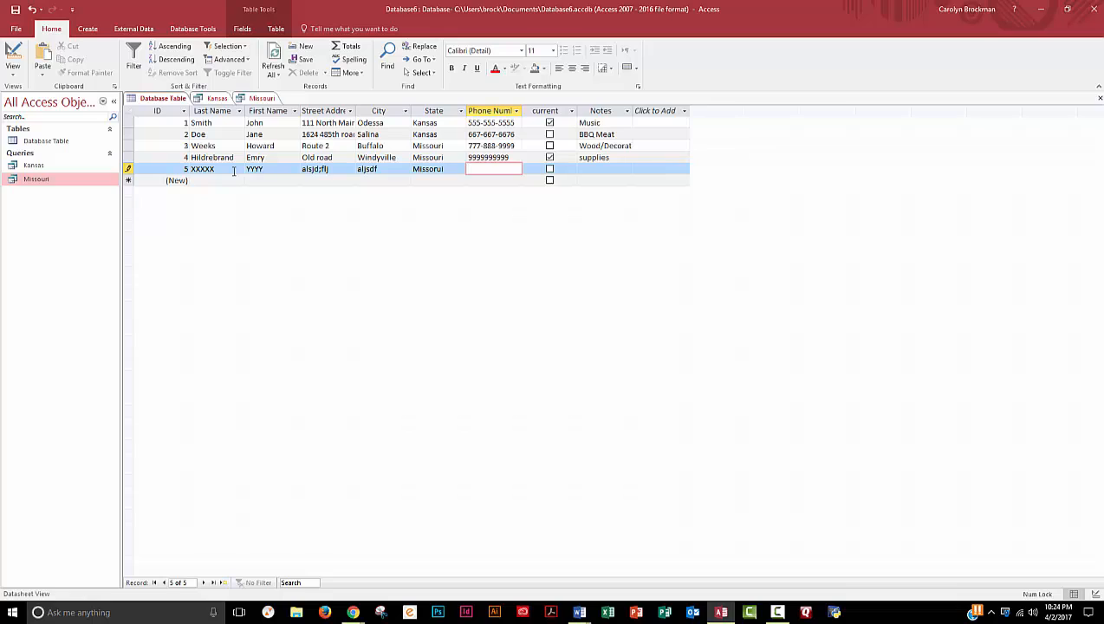
pyautogui.write('4177777777')
pyautogui.click(549, 169)
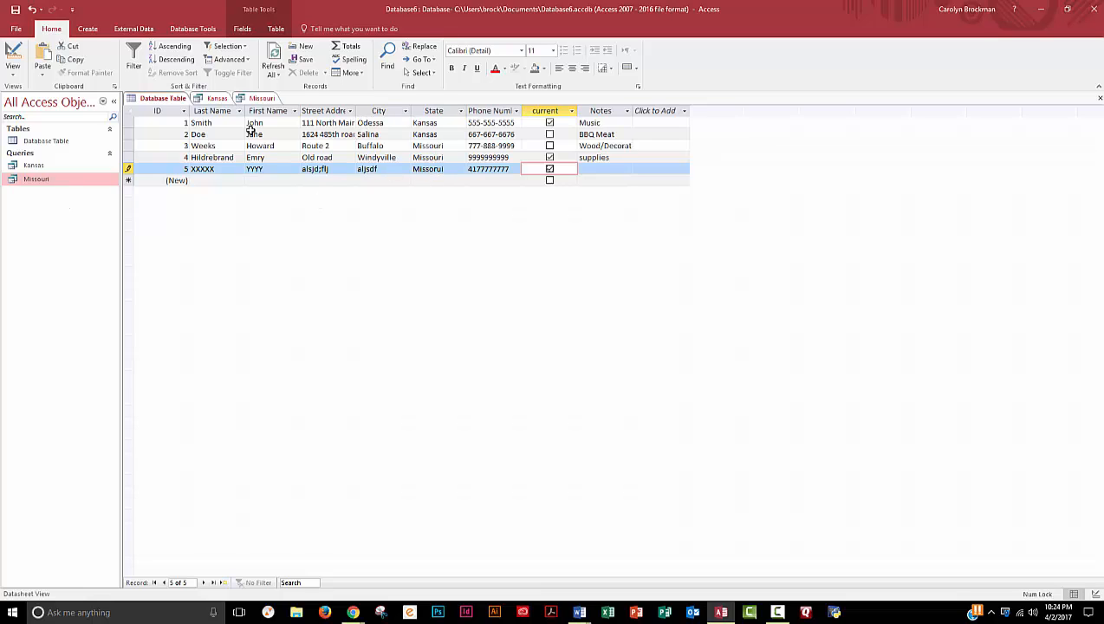
pyautogui.click(14, 9)
# Correct the State value of record 5 to Missouri.
pyautogui.click(435, 170)
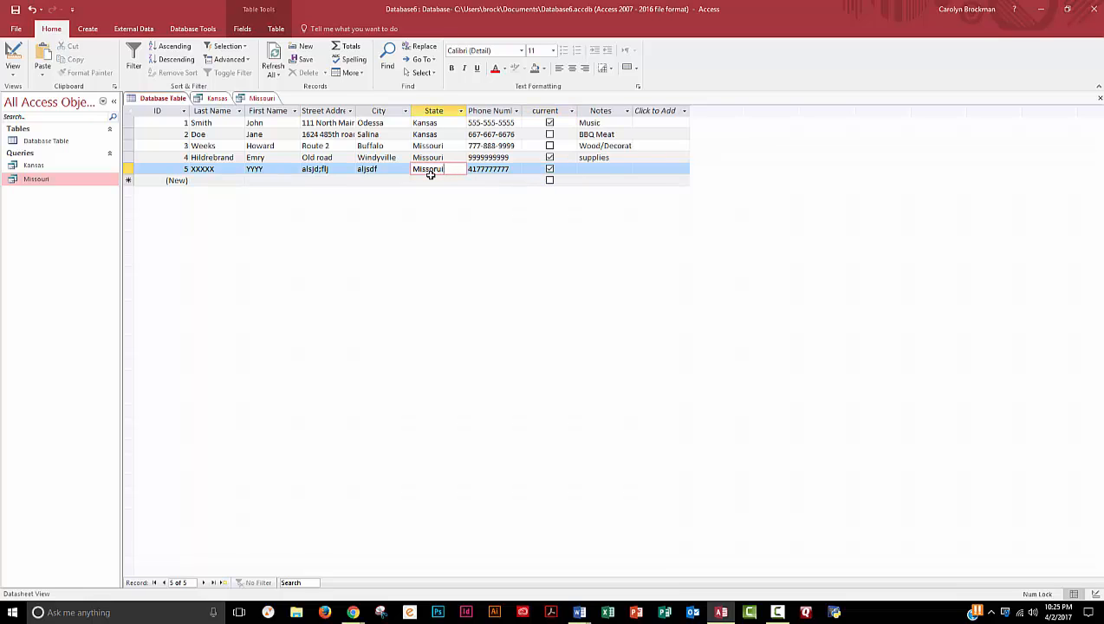
pyautogui.press('BackSpace')
pyautogui.press('BackSpace')
pyautogui.write('uri')
# Refresh the Missouri query's datasheet and compare it with the Kansas query and Database Table.
pyautogui.click(252, 99)
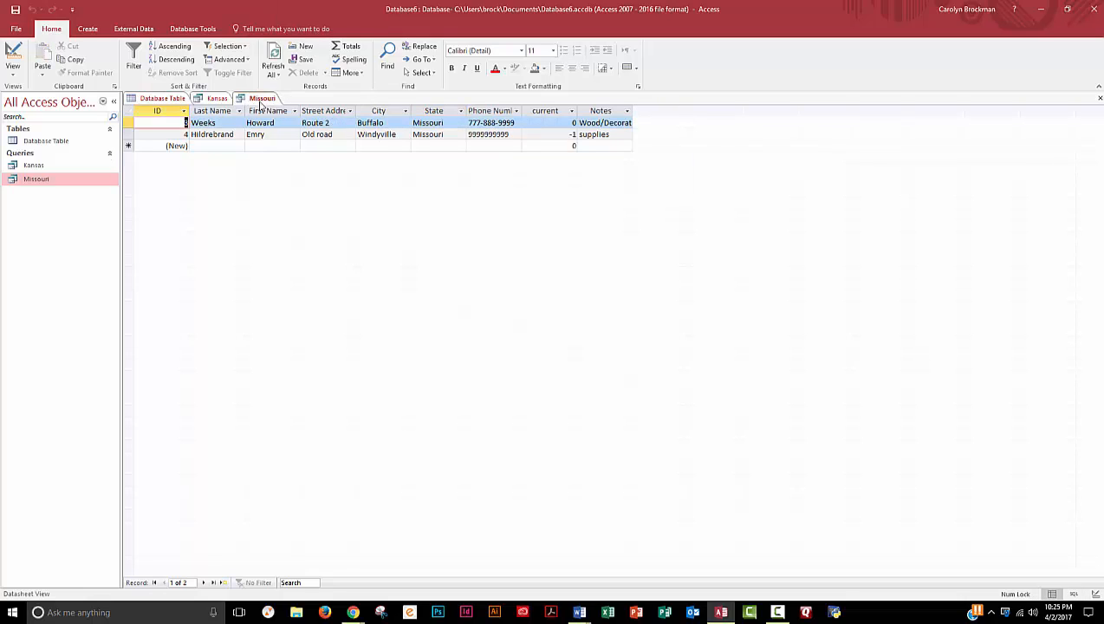
pyautogui.click(273, 60)
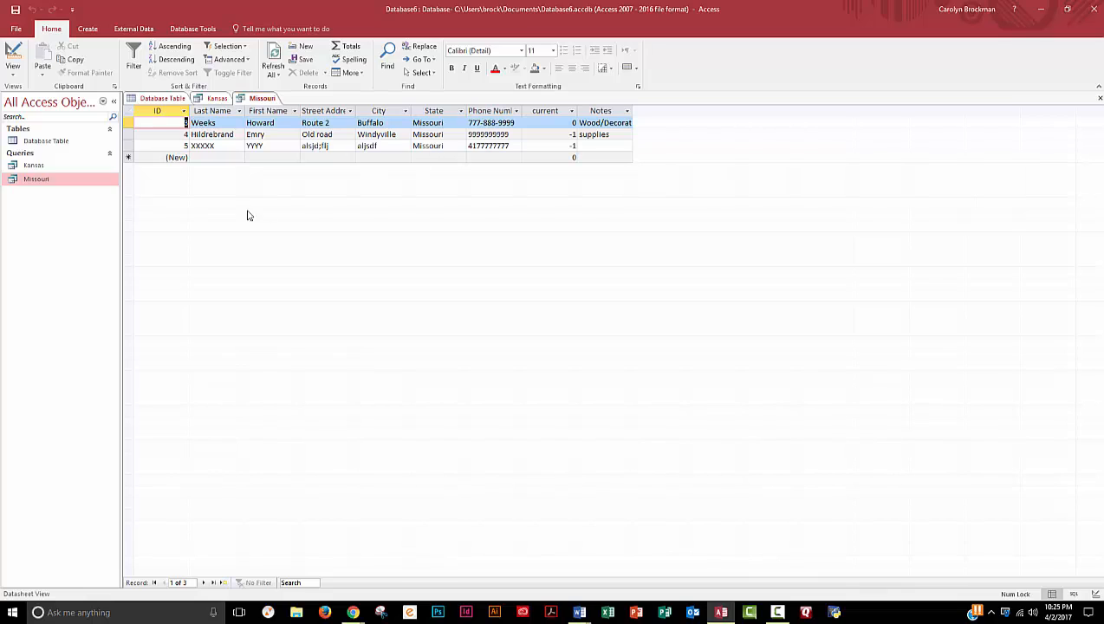
pyautogui.click(24, 182)
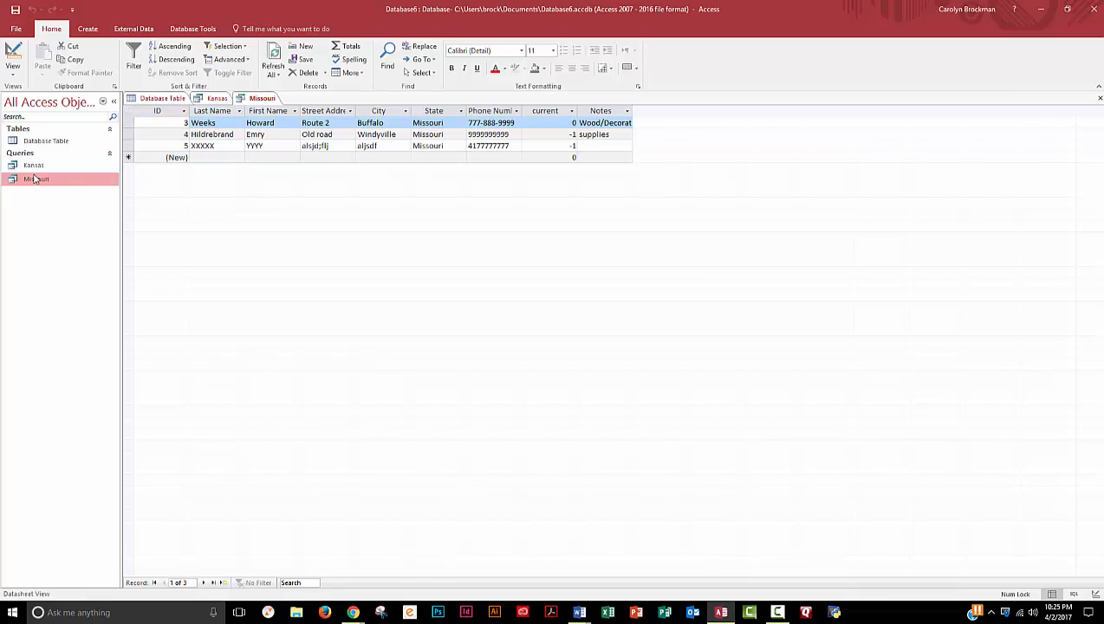
pyautogui.click(219, 99)
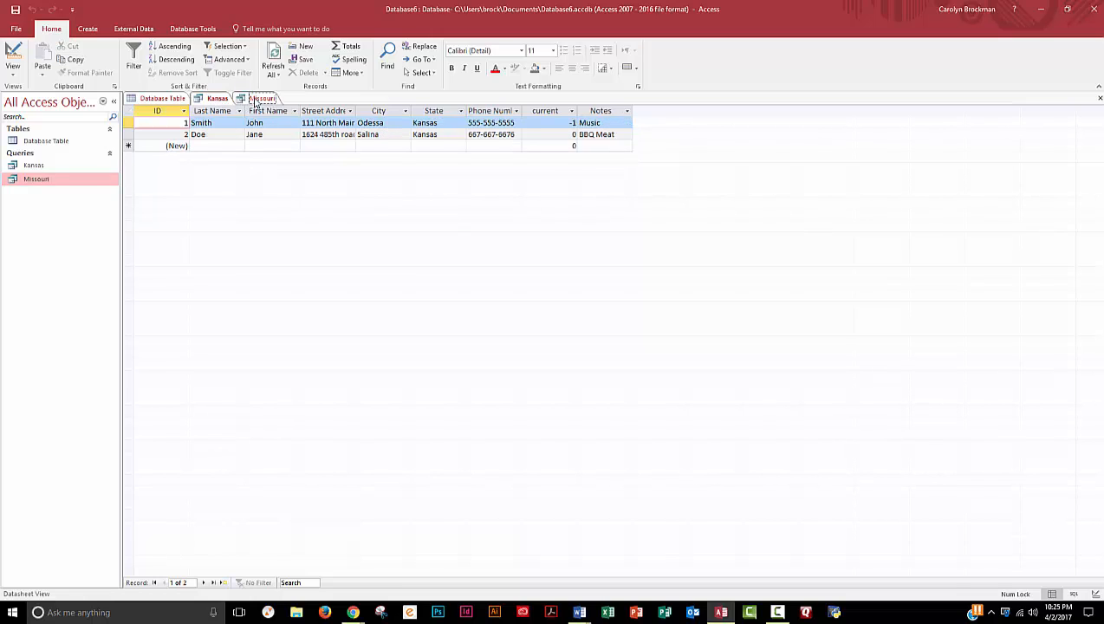
pyautogui.click(253, 100)
pyautogui.click(152, 99)
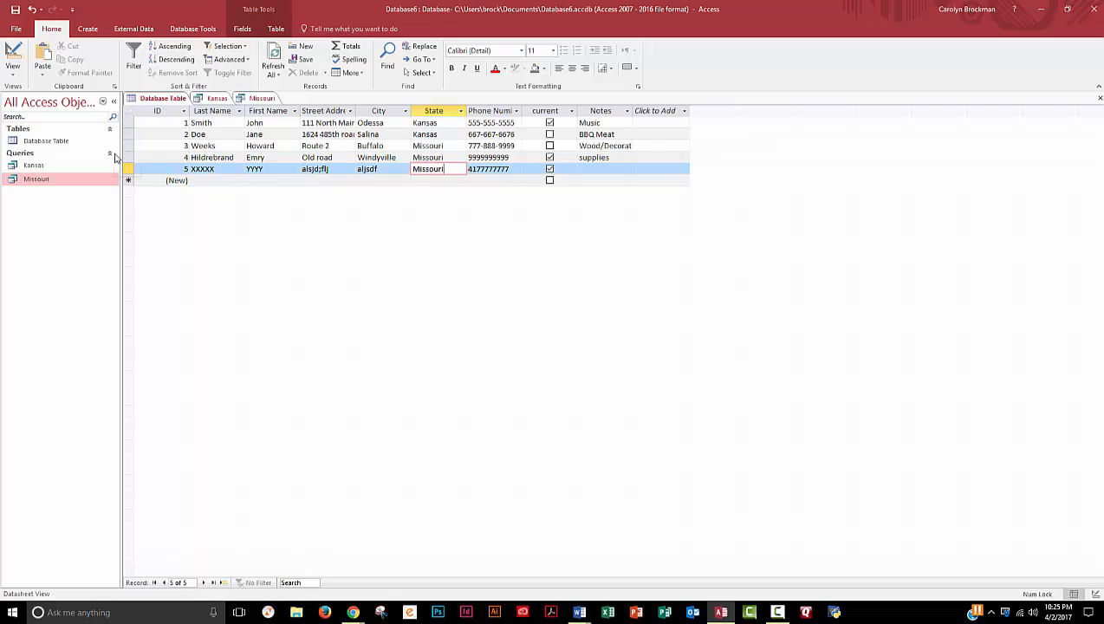
# Create a form based on Database Table.
pyautogui.click(67, 144)
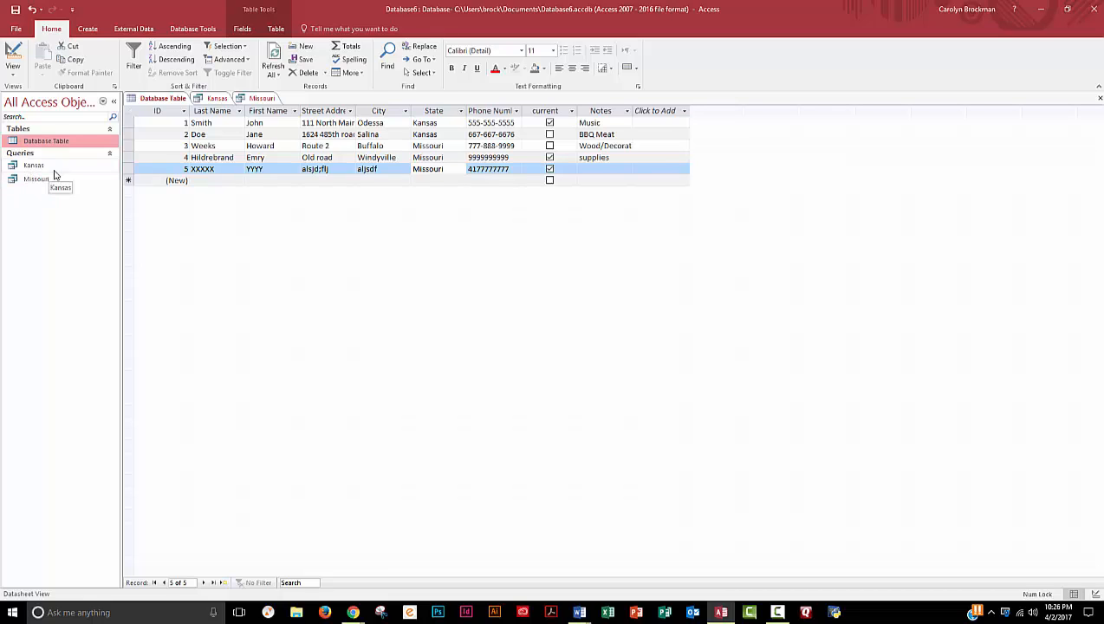
pyautogui.click(87, 31)
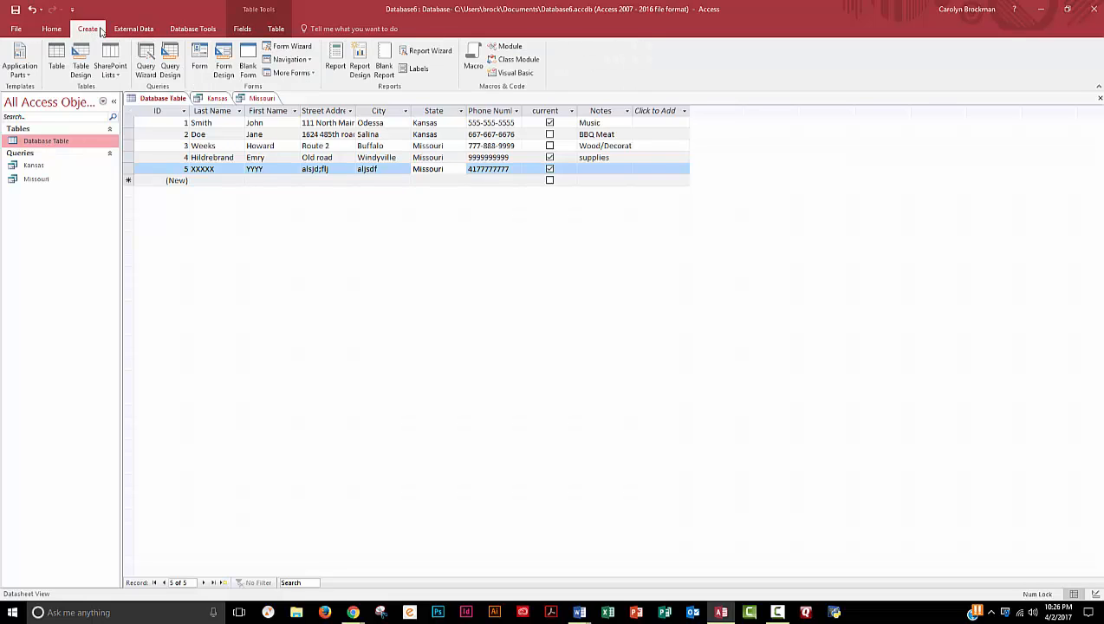
pyautogui.click(197, 57)
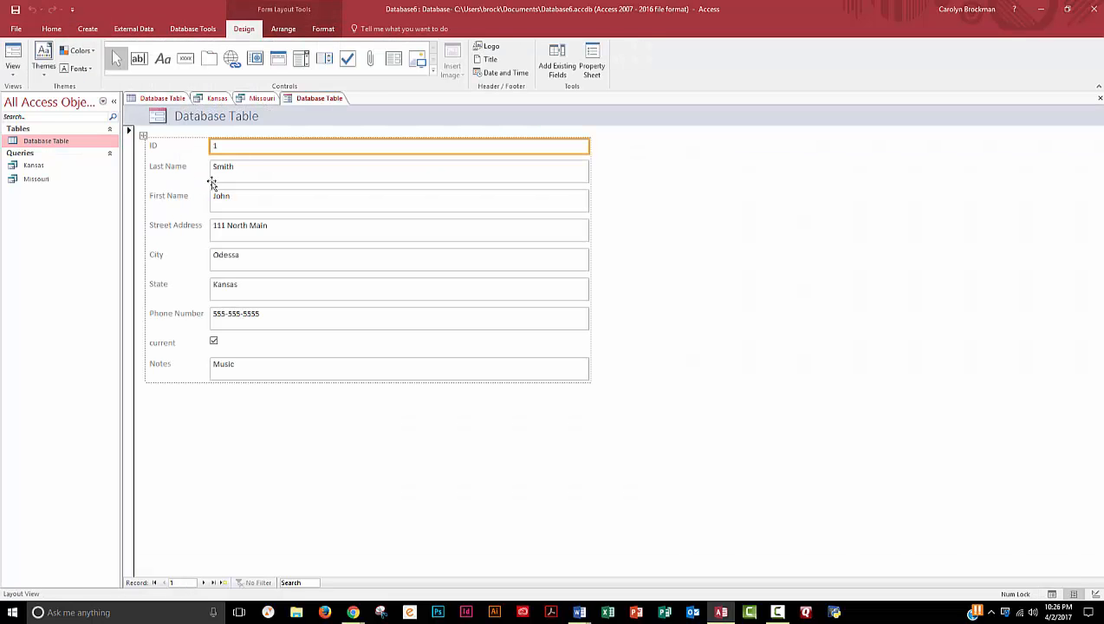
pyautogui.click(236, 449)
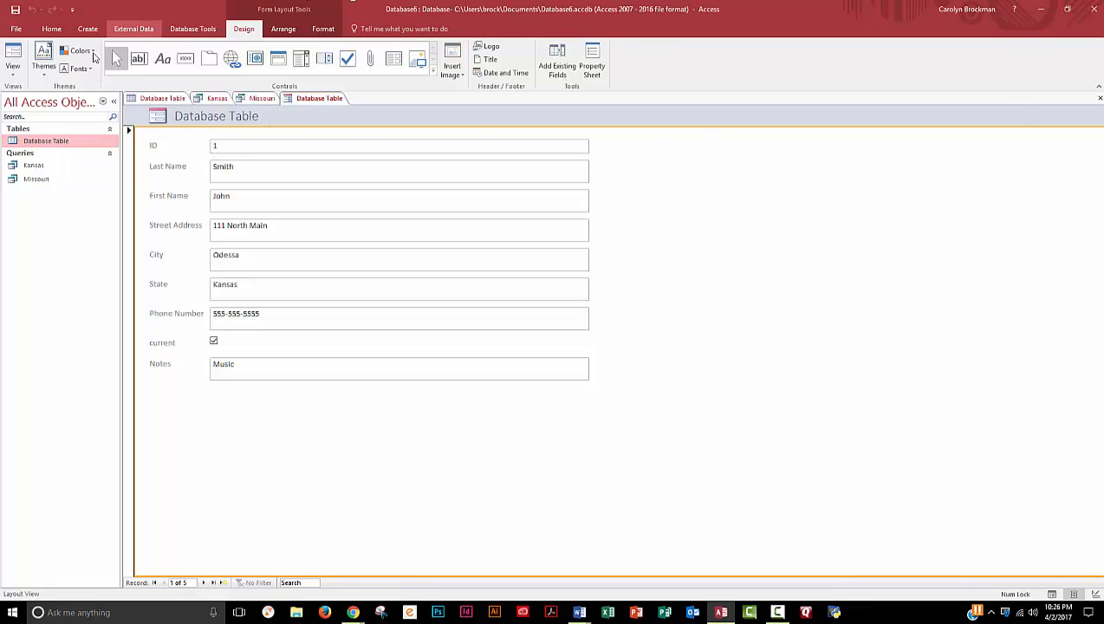
# Close the new form and save it under the name Database Table.
pyautogui.click(1099, 101)
pyautogui.click(518, 339)
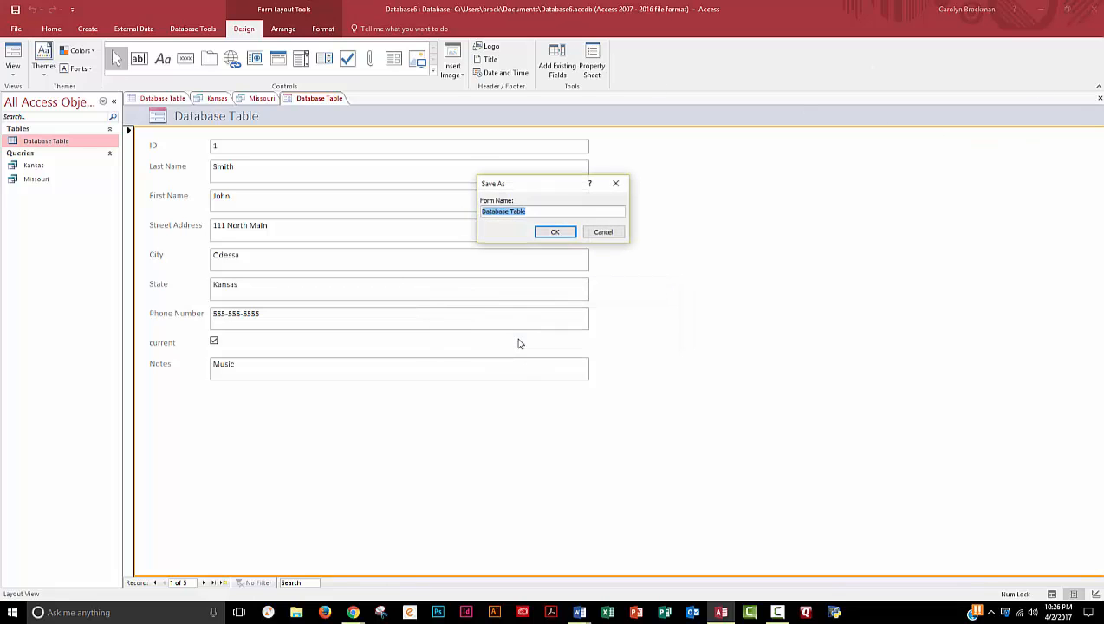
pyautogui.click(557, 236)
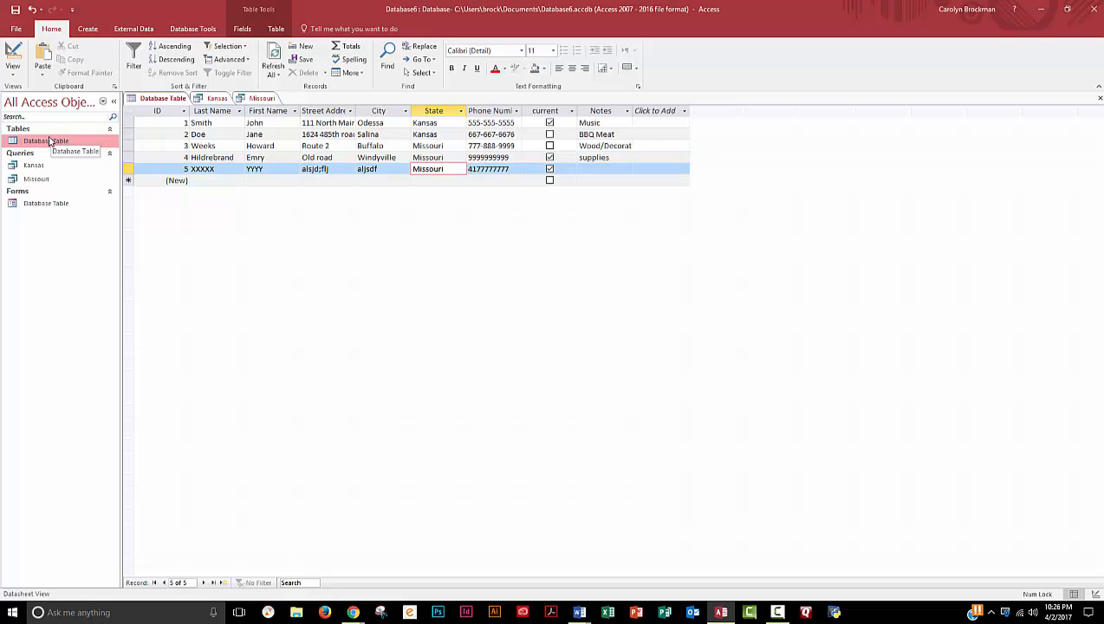
# Open the saved Database Table form and browse forward through its records to record 3, returning to the first.
pyautogui.doubleClick(14, 205)
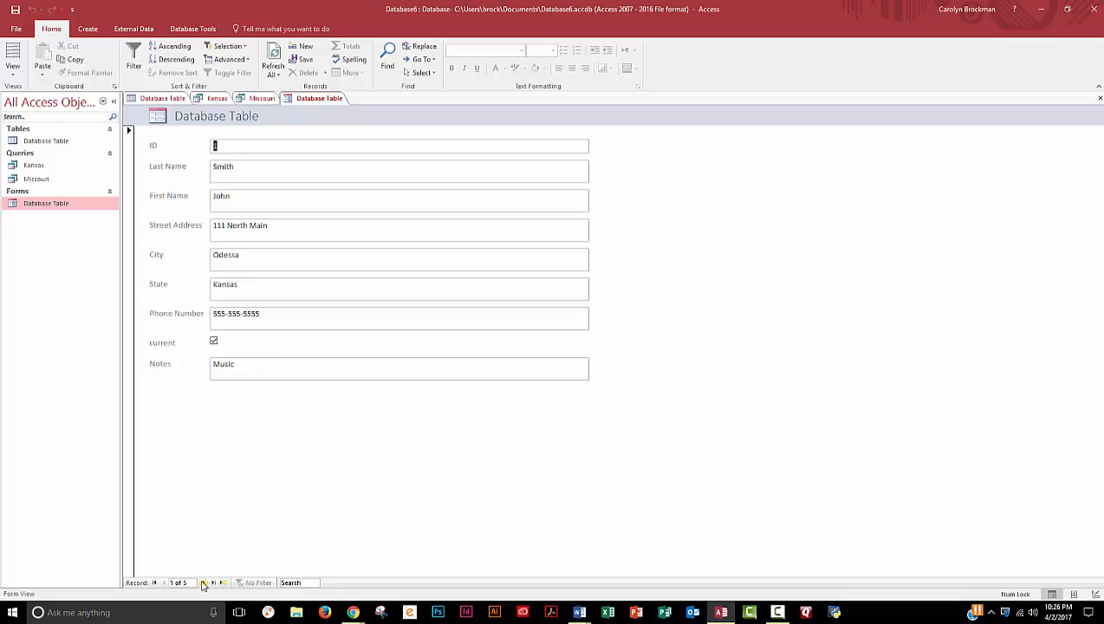
pyautogui.click(203, 583)
pyautogui.click(203, 582)
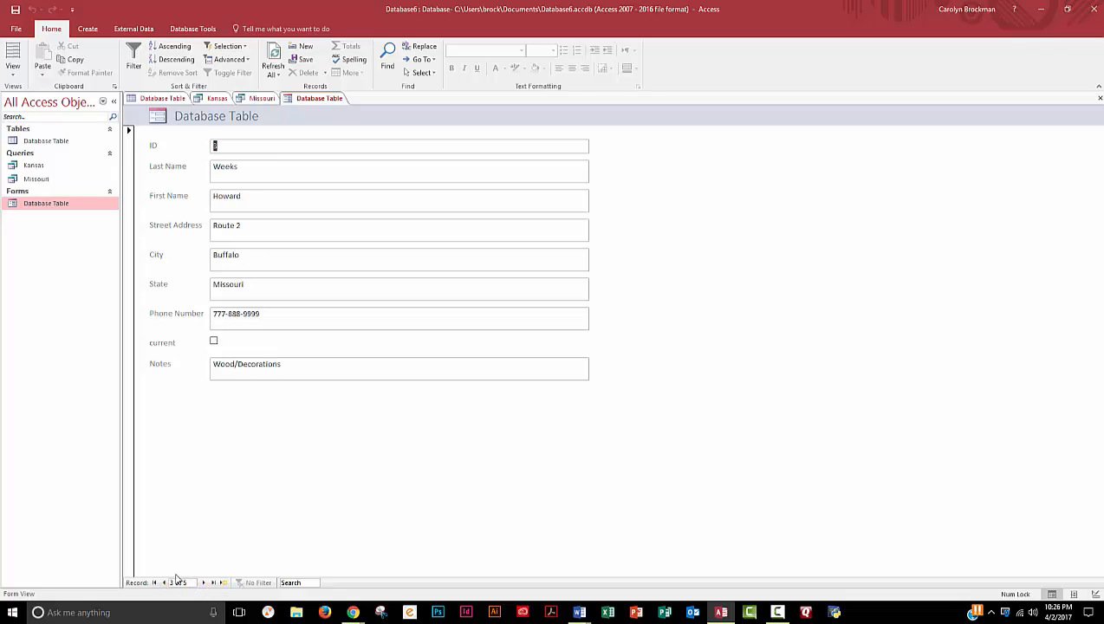
pyautogui.click(163, 583)
pyautogui.click(163, 583)
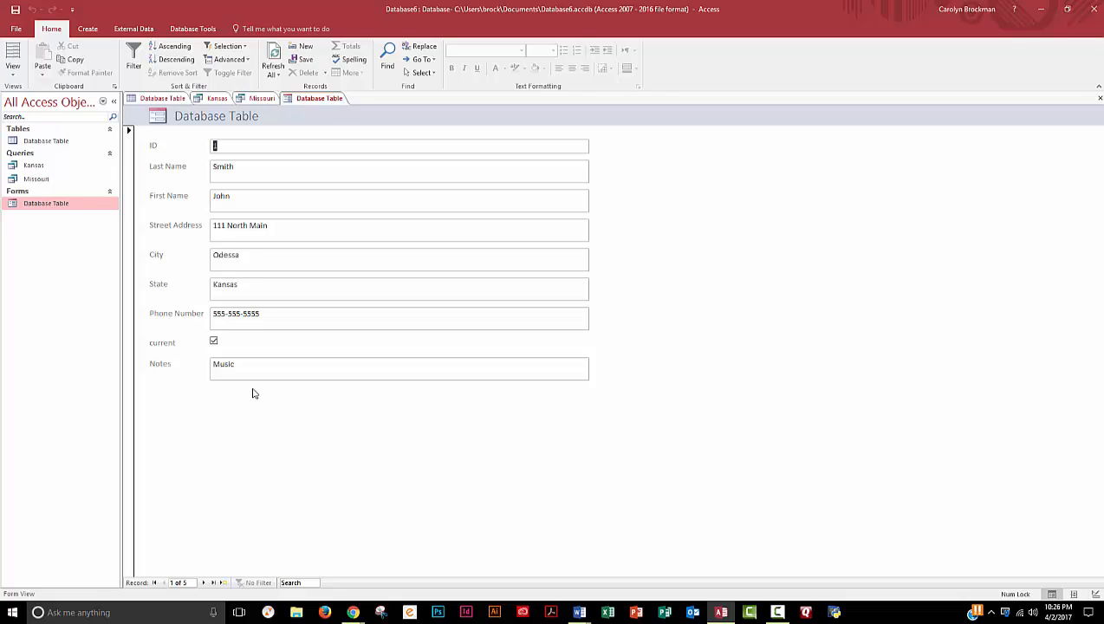
pyautogui.click(54, 142)
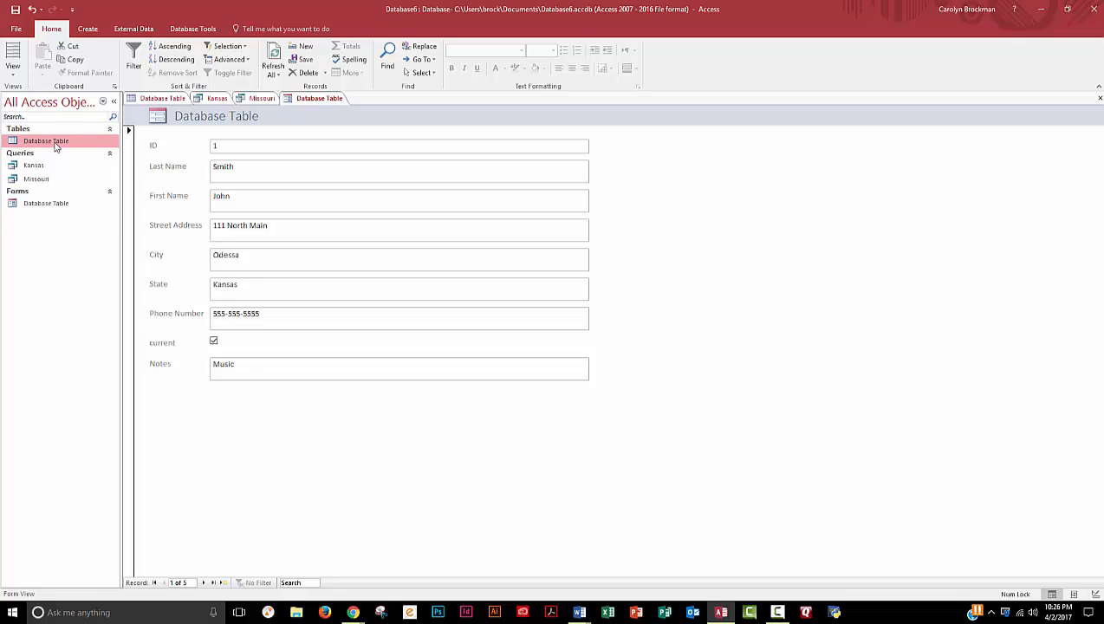
pyautogui.click(46, 181)
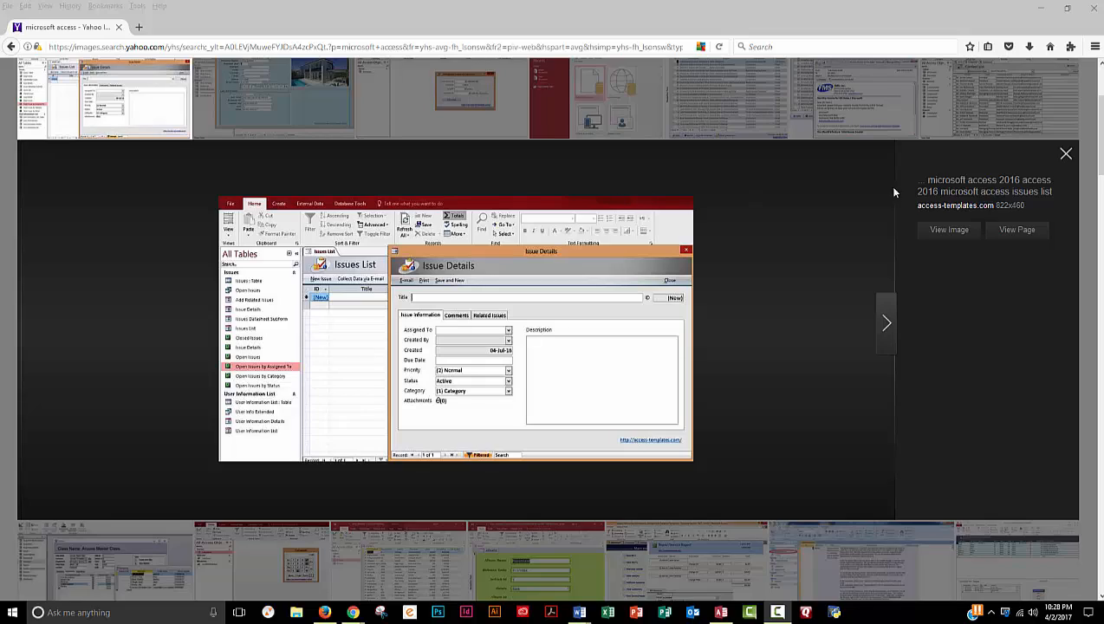
# In the browser's Yahoo image results for microsoft access, examine the country table and main switchboard database examples.
pyautogui.click(1067, 154)
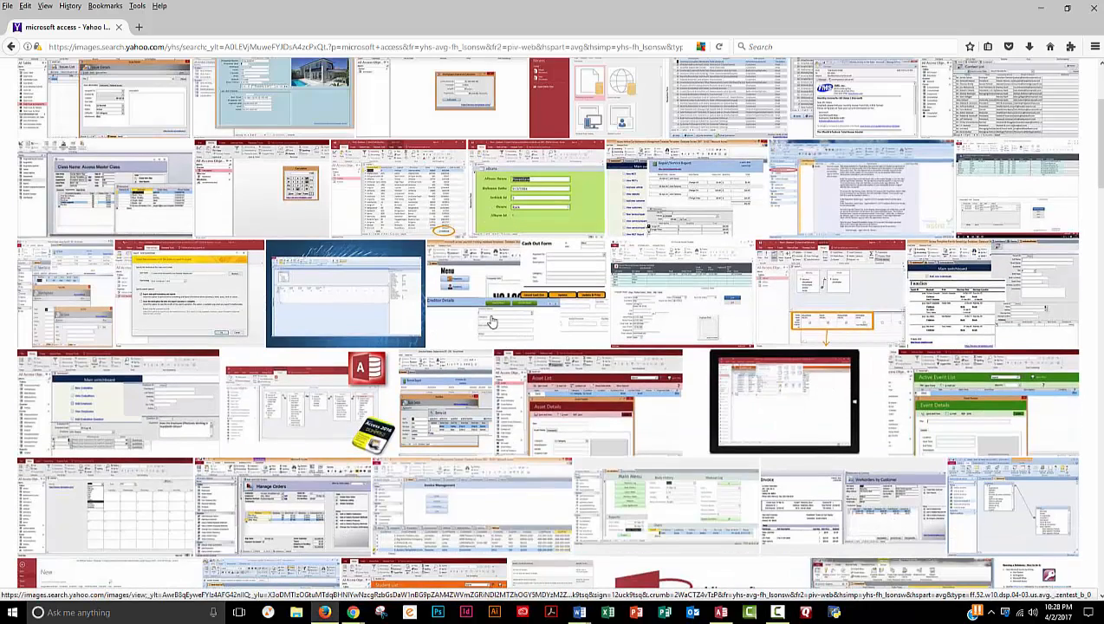
pyautogui.click(401, 200)
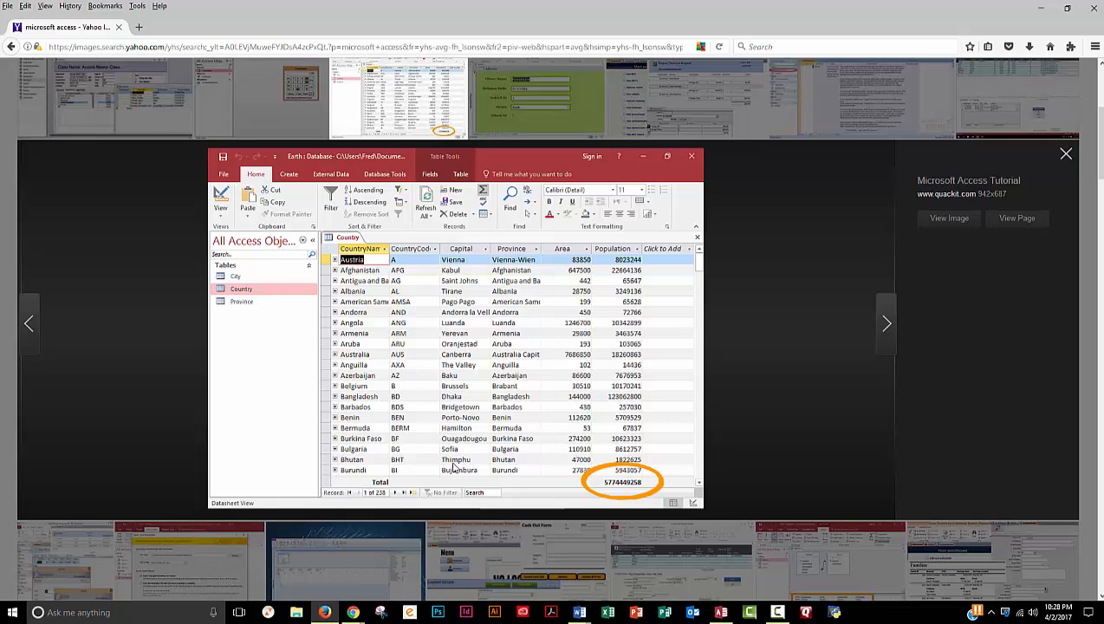
pyautogui.click(1064, 155)
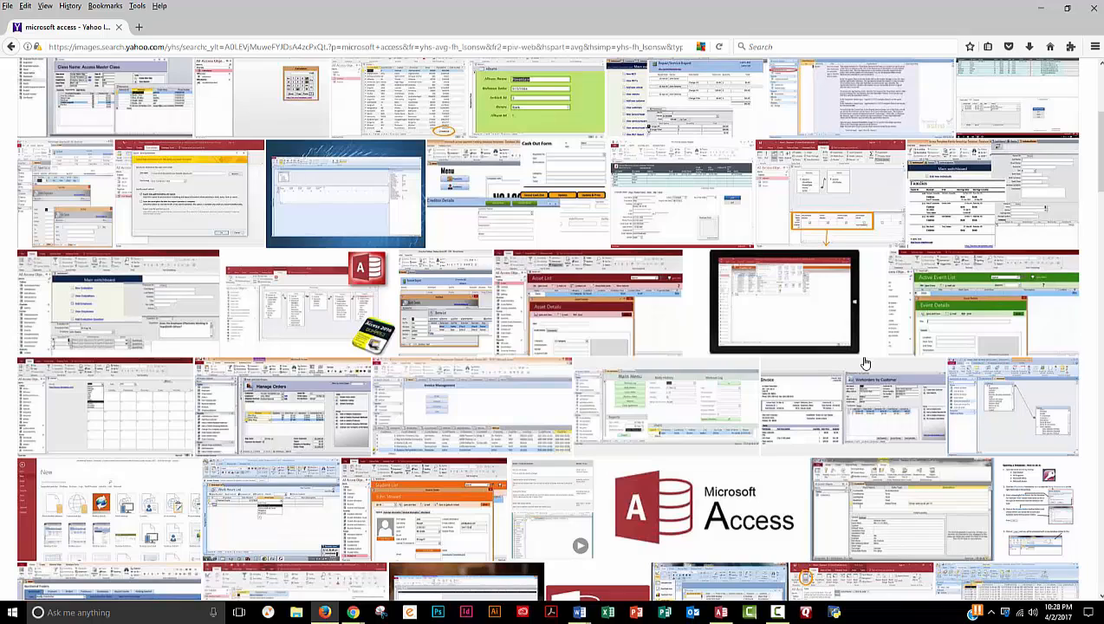
pyautogui.scroll(-2, 864, 362)
pyautogui.click(134, 236)
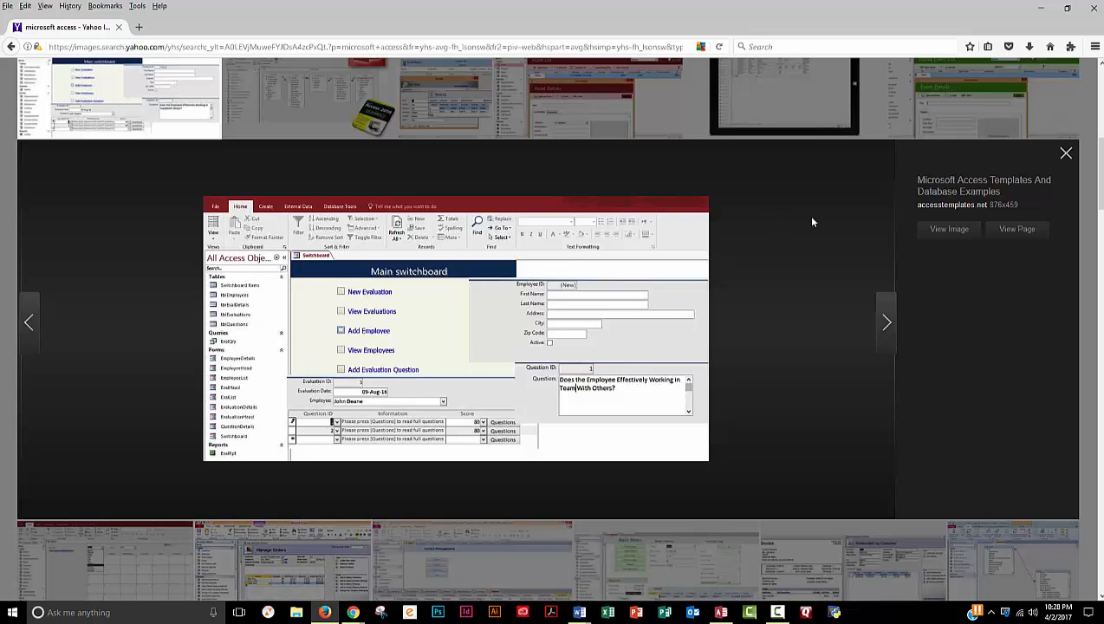
pyautogui.click(1065, 153)
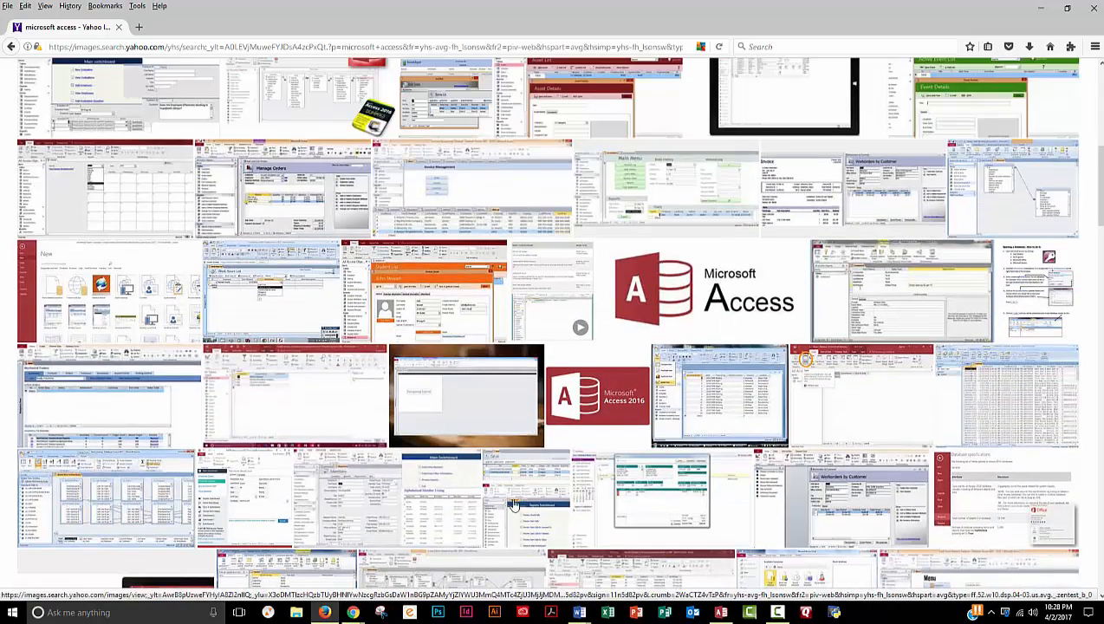
# Find and examine the Workorders by Customer example among the image results, and switch back to Access.
pyautogui.scroll(-2, 364, 518)
pyautogui.scroll(-3, 364, 518)
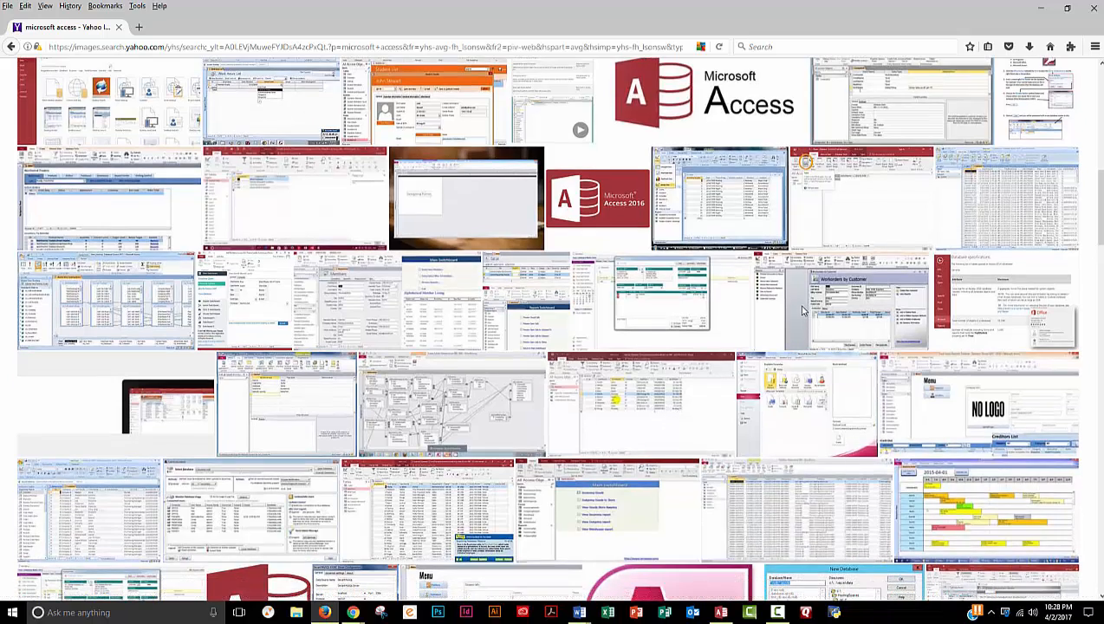
pyautogui.click(802, 310)
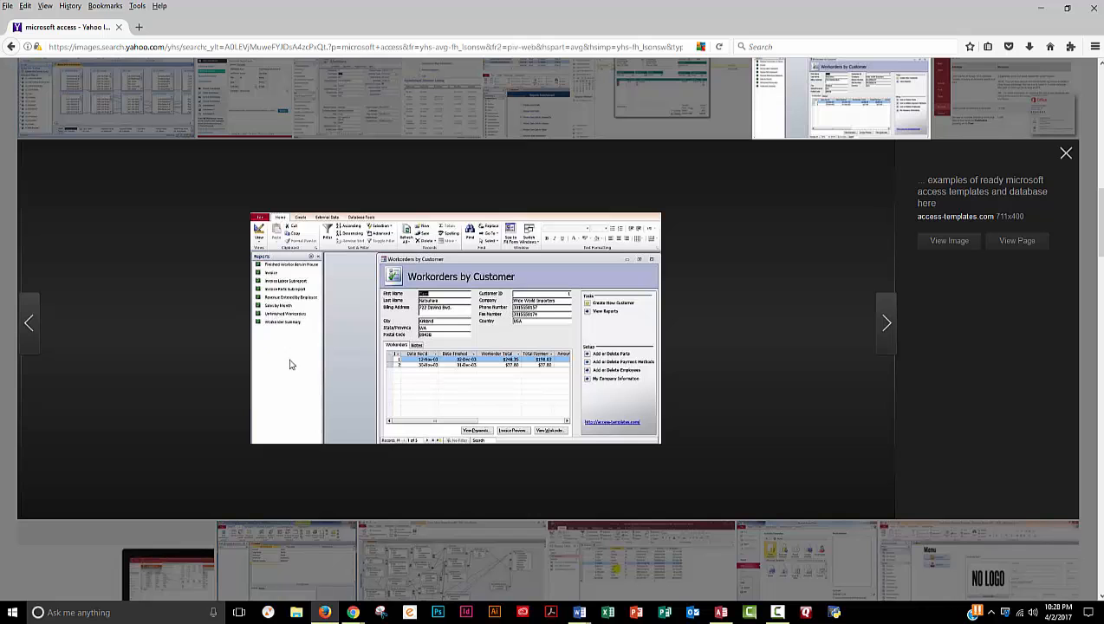
pyautogui.click(1066, 154)
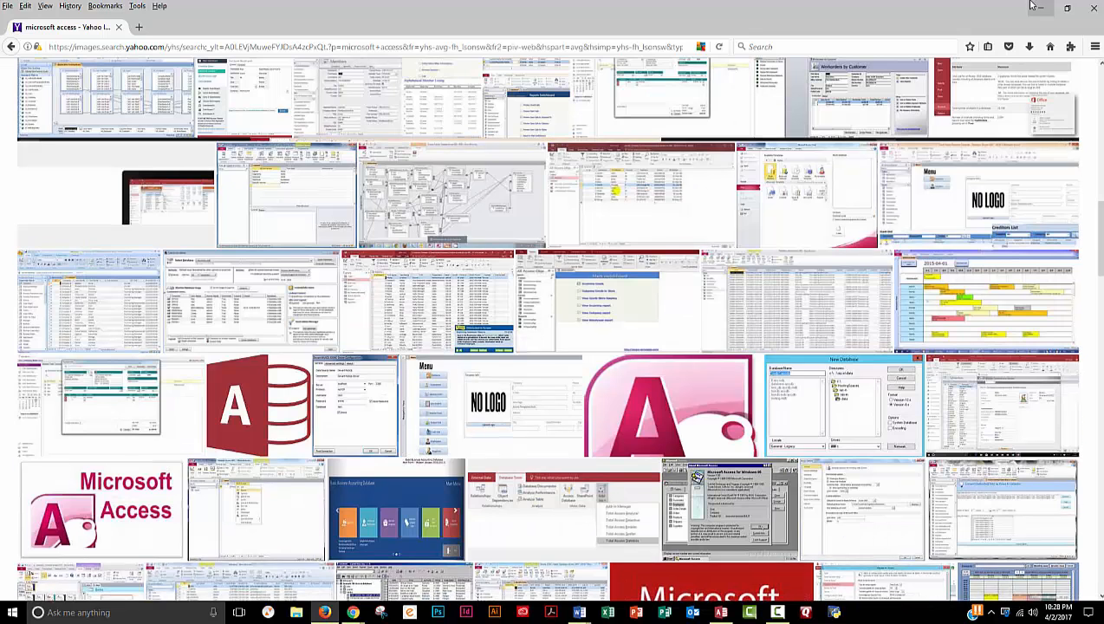
pyautogui.click(1041, 7)
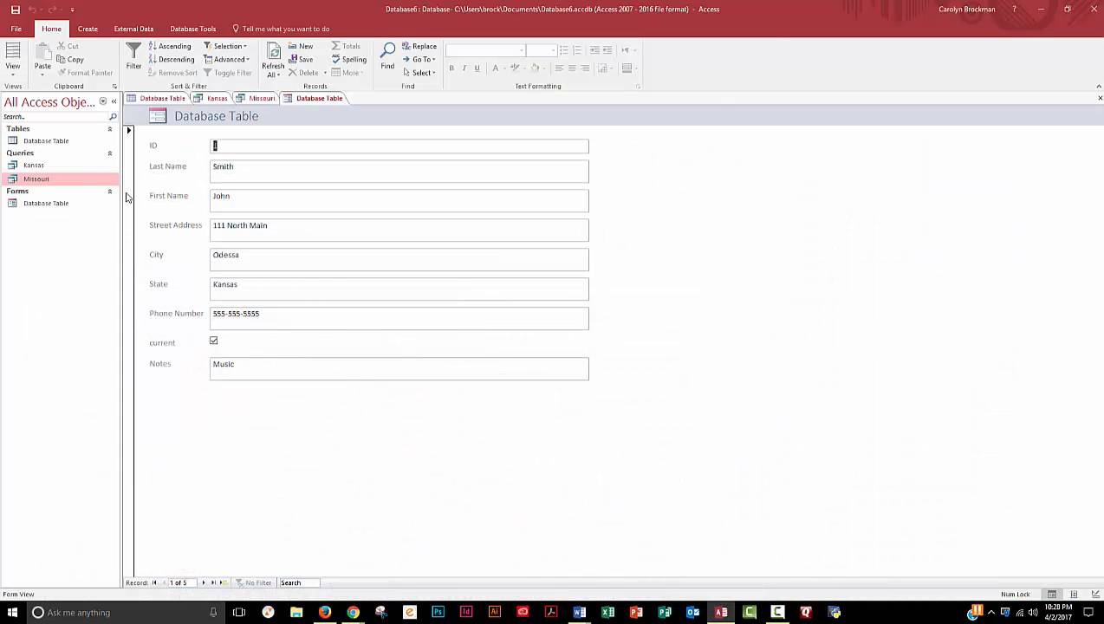
# Show the datasheet of Database Table to review its records.
pyautogui.click(26, 141)
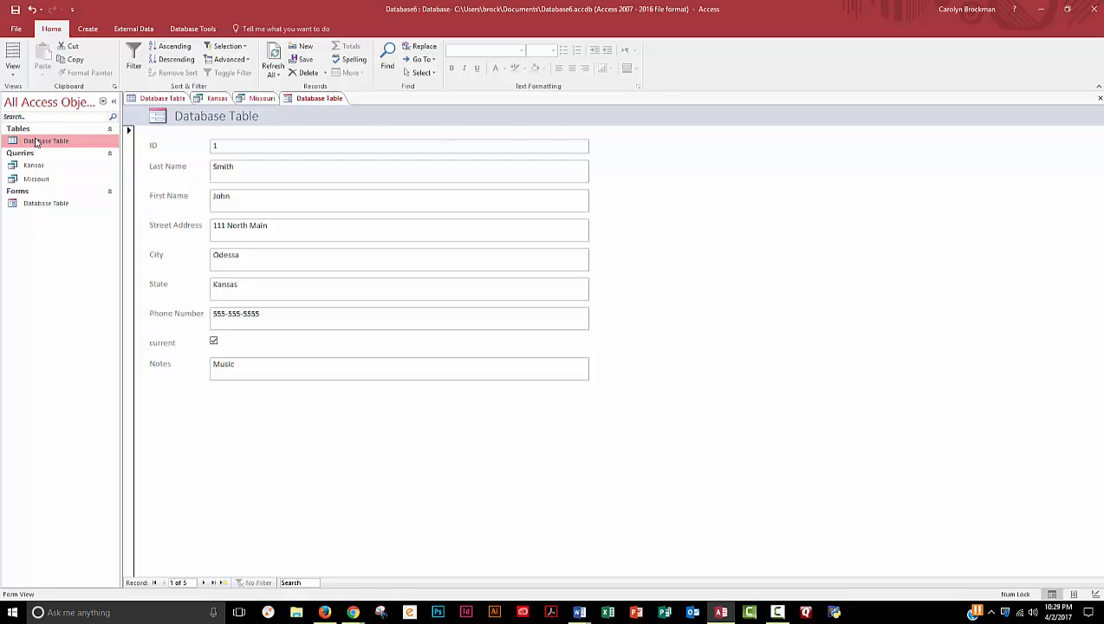
pyautogui.doubleClick(37, 143)
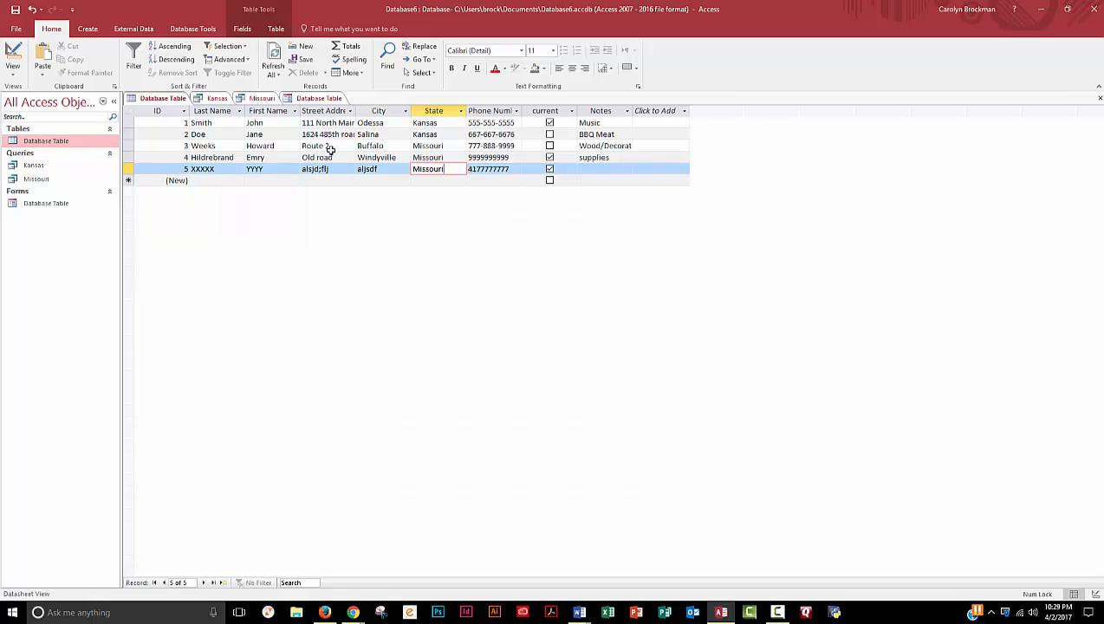
pyautogui.click(54, 209)
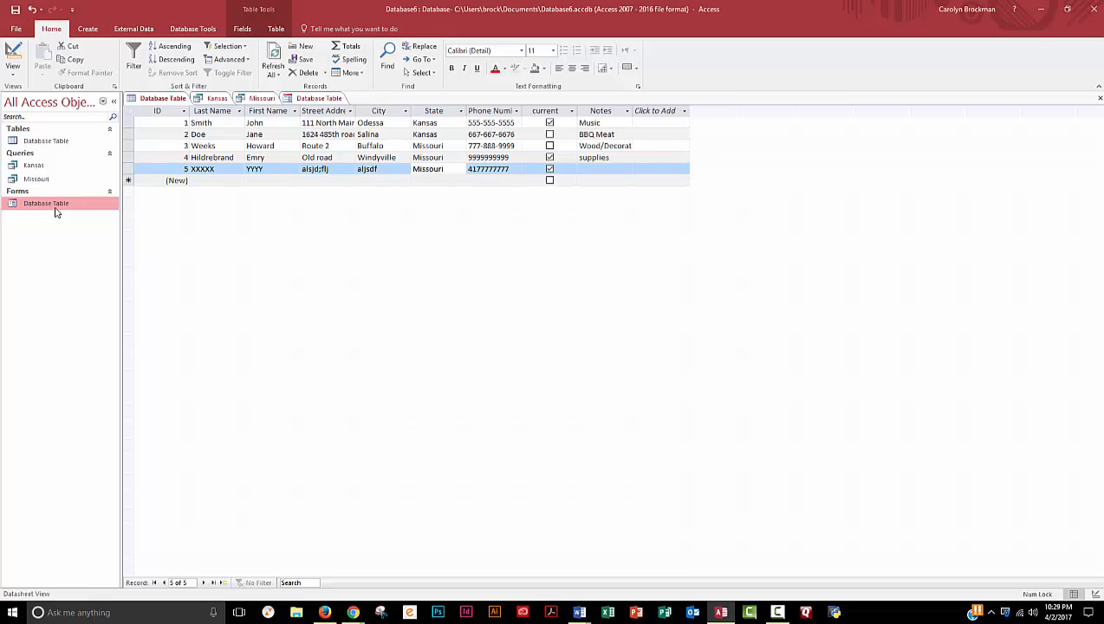
# Create a report based on Database Table, close it and save it under the name Database Table.
pyautogui.click(39, 143)
pyautogui.click(88, 29)
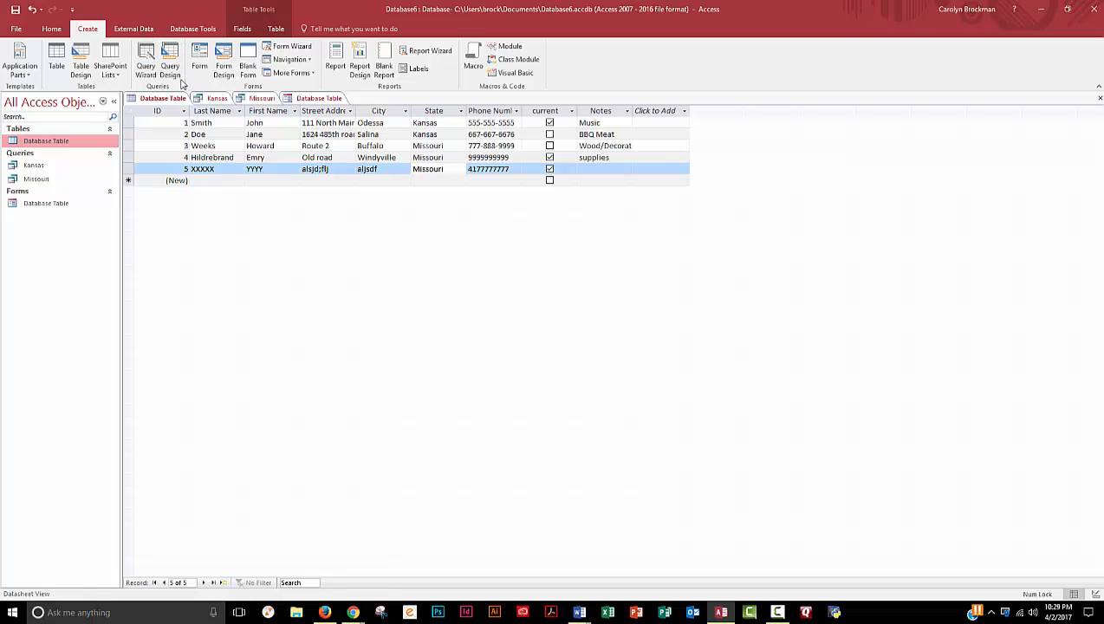
pyautogui.click(336, 59)
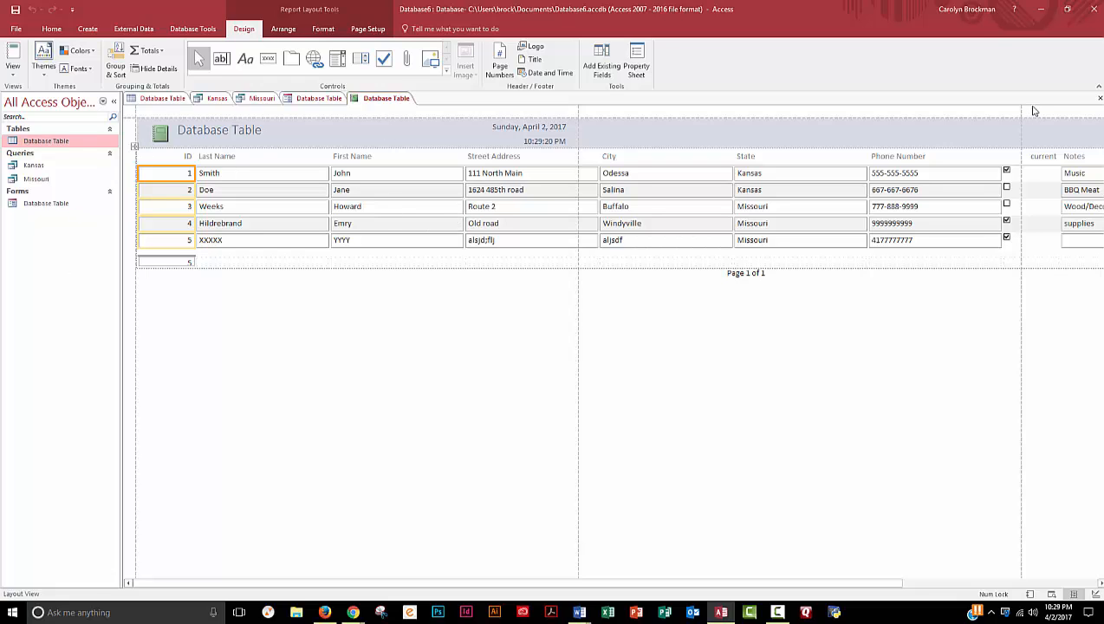
pyautogui.click(1100, 98)
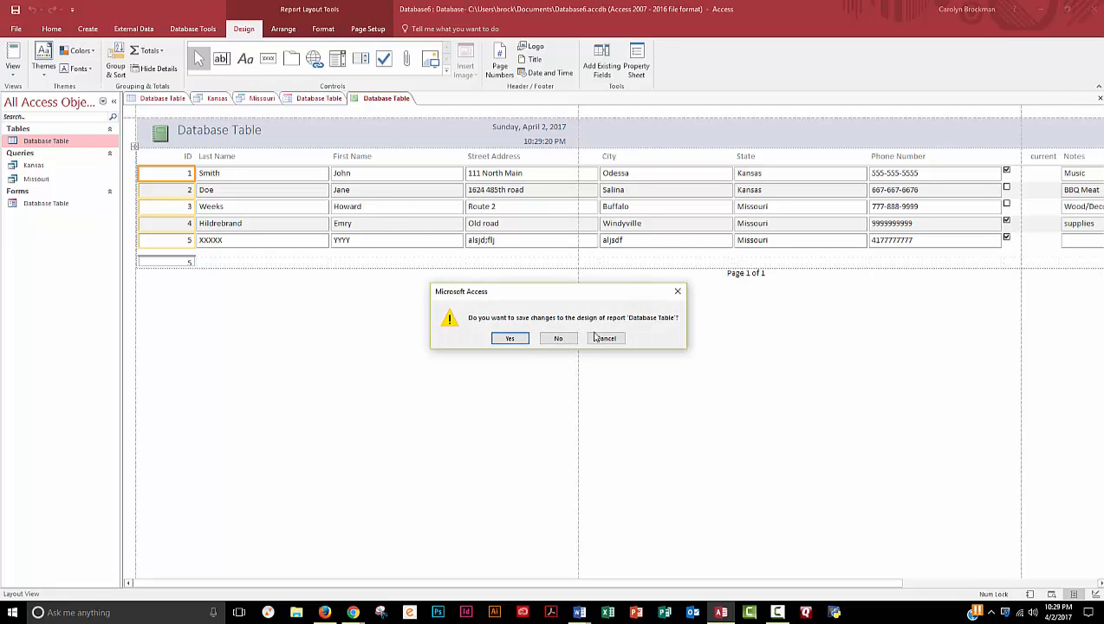
pyautogui.click(510, 339)
pyautogui.click(552, 232)
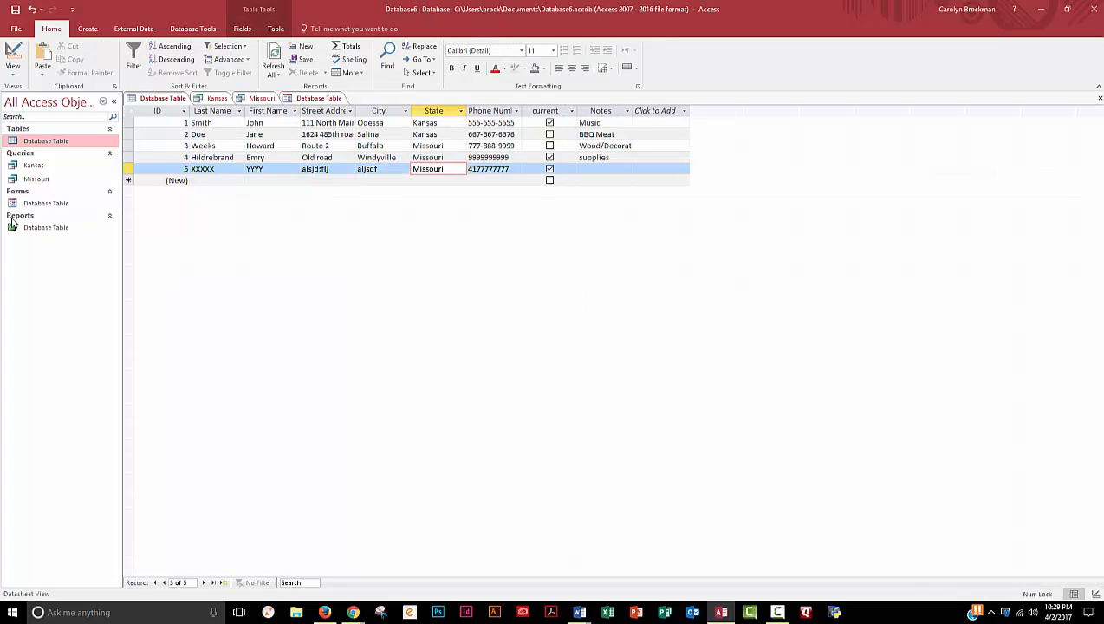